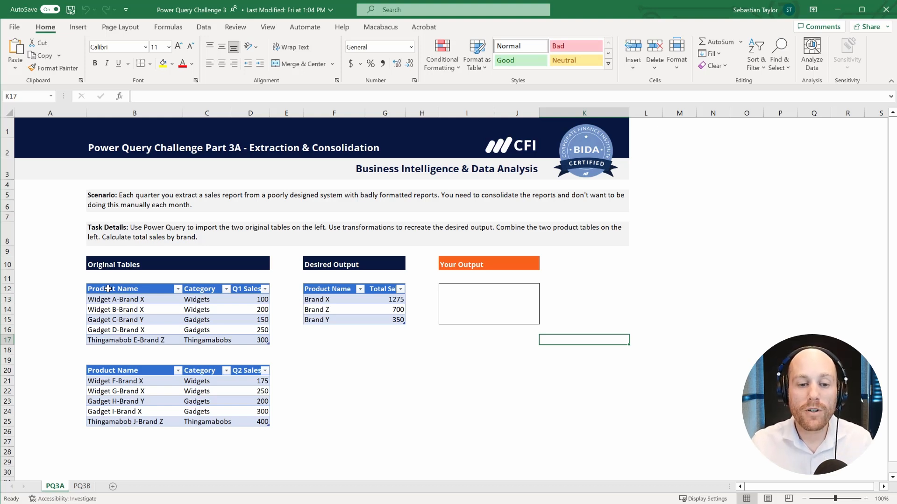
# Review the two original product tables and the desired output on the PQ3A sheet.
pyautogui.click(130, 350)
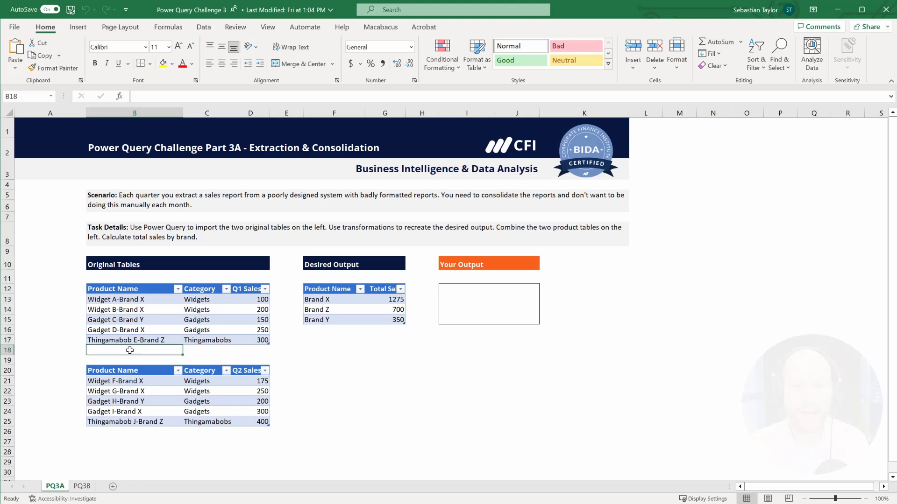
pyautogui.moveTo(108, 288); pyautogui.dragTo(215, 340)
pyautogui.moveTo(109, 371); pyautogui.dragTo(250, 420)
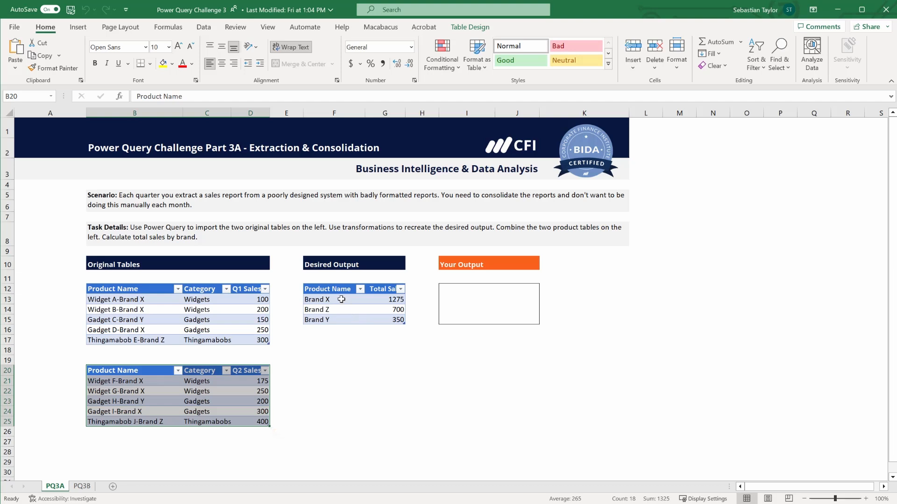
pyautogui.click(152, 318)
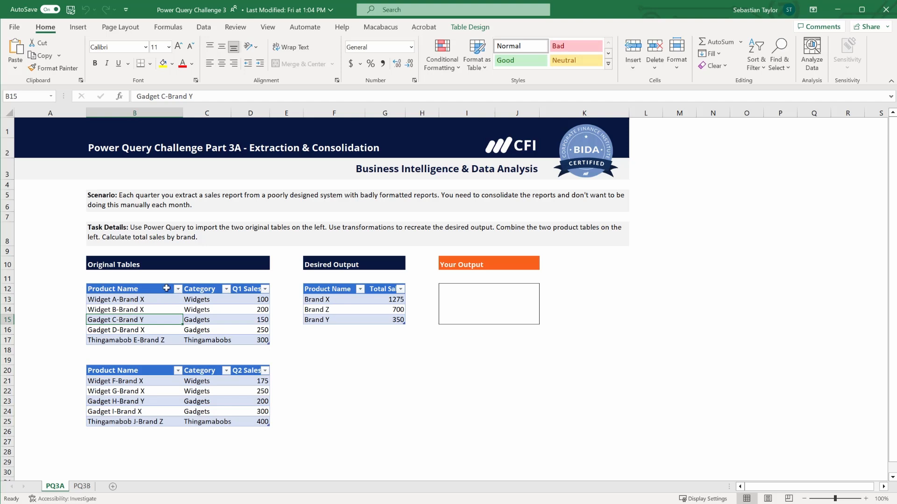
pyautogui.moveTo(166, 288); pyautogui.dragTo(270, 345)
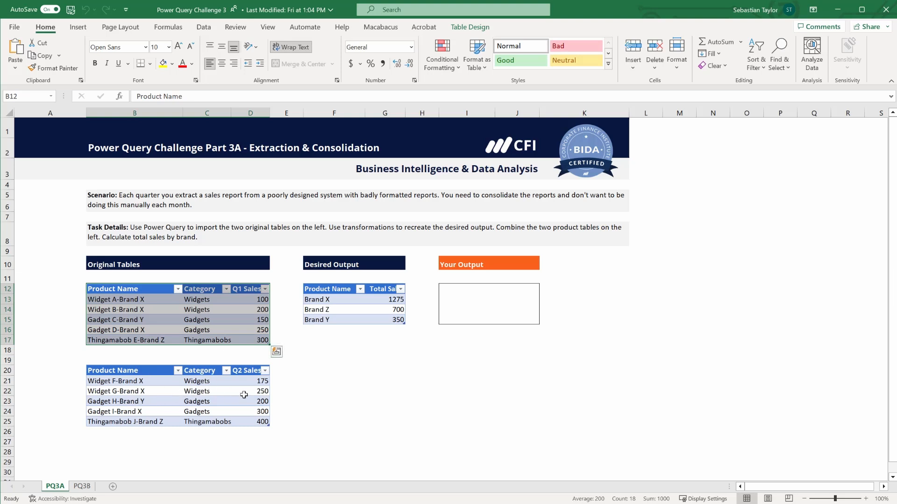
pyautogui.click(462, 285)
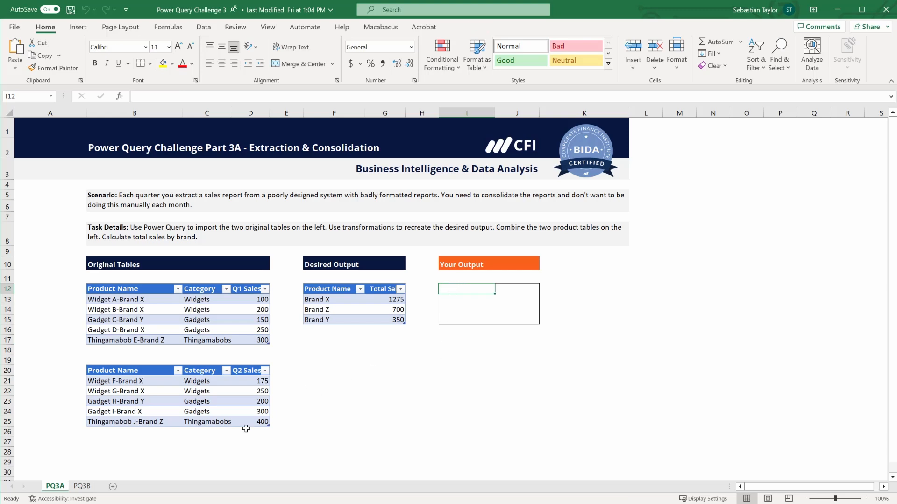
# Switch to the PQ3B sheet and review the conditional grouping scenario, original table and desired output.
pyautogui.click(82, 487)
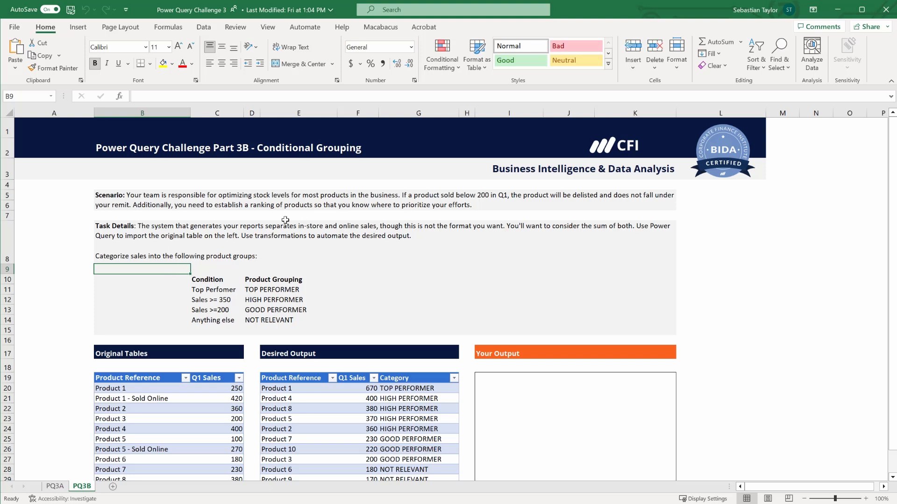
pyautogui.click(473, 204)
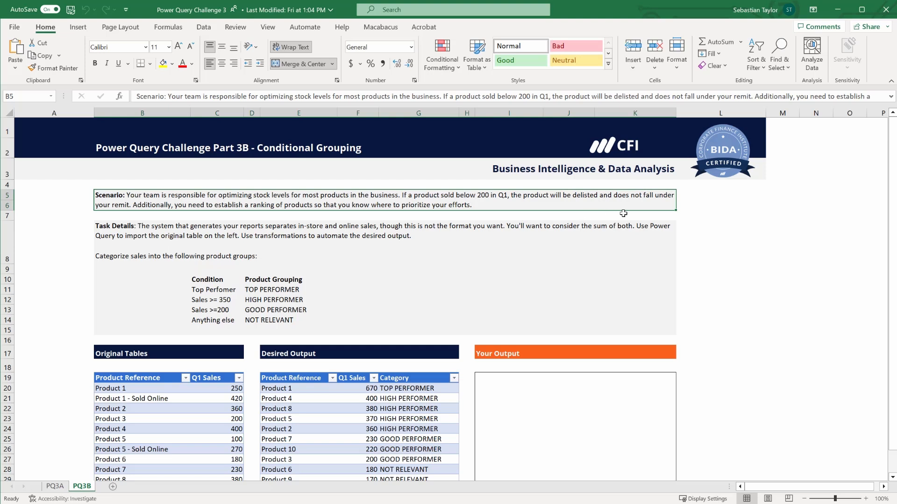
pyautogui.click(693, 217)
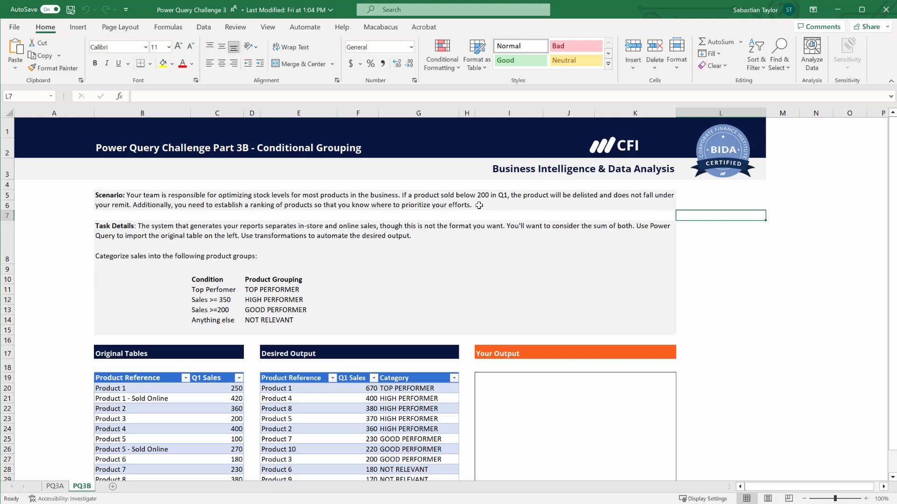
pyautogui.scroll(-1, 104, 301)
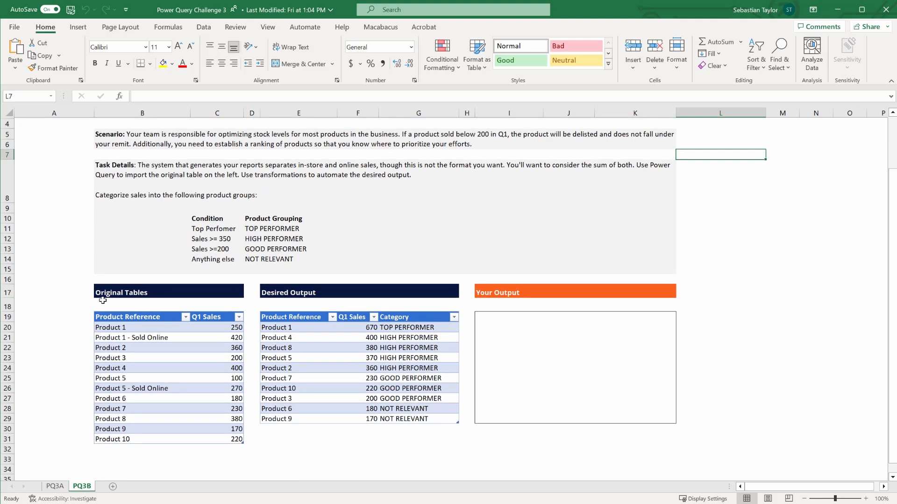
pyautogui.moveTo(103, 317); pyautogui.dragTo(224, 441)
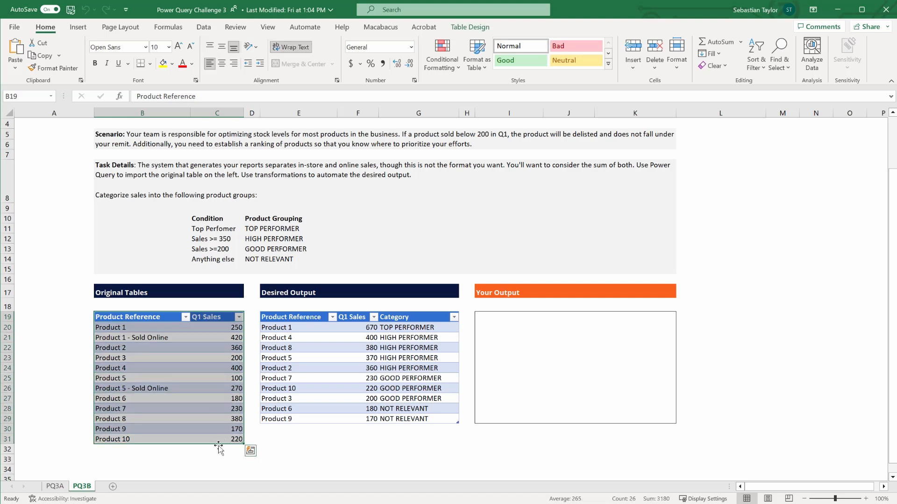
pyautogui.click(132, 338)
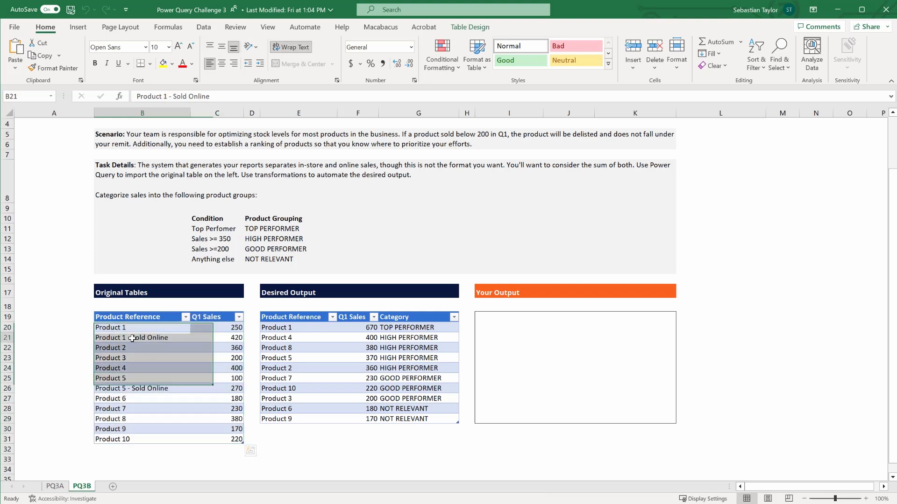
pyautogui.click(140, 327)
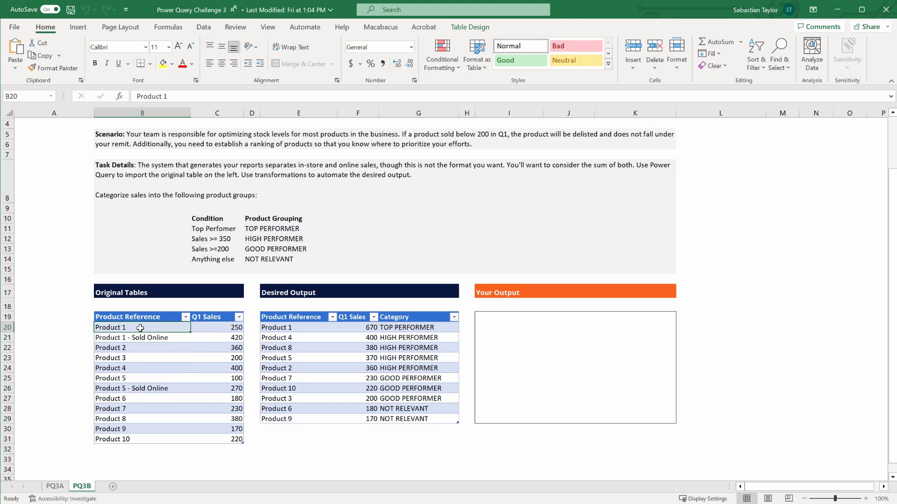
pyautogui.click(297, 328)
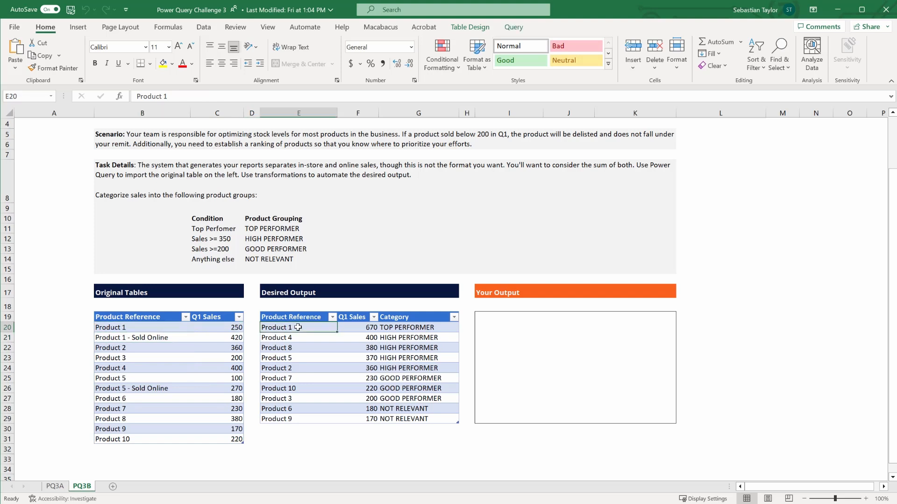
pyautogui.scroll(2, 298, 333)
pyautogui.scroll(-1, 294, 339)
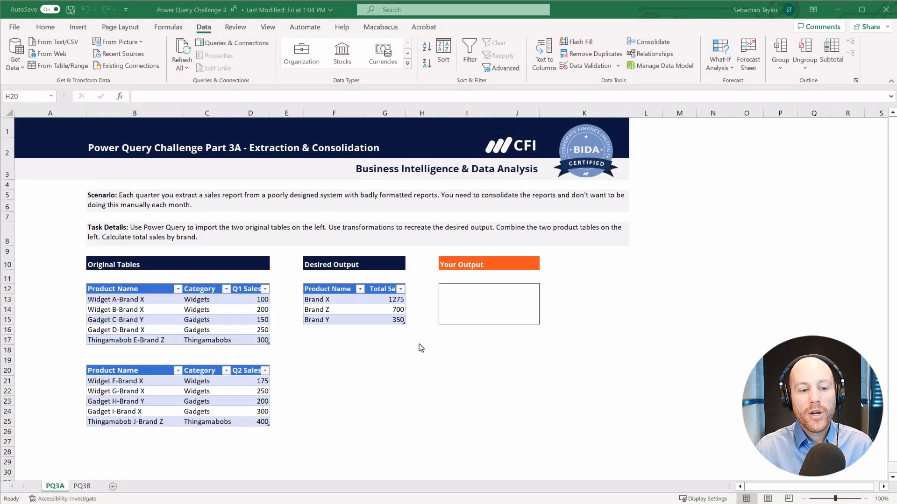
# Open the Power Query Editor from the worksheet and select the 3a - Second Table query.
pyautogui.click(135, 289)
pyautogui.moveTo(135, 289); pyautogui.dragTo(254, 419)
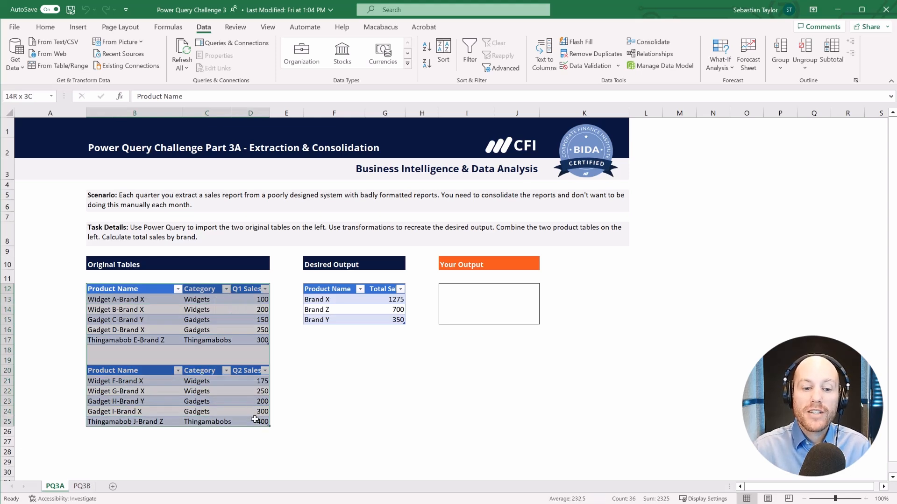
pyautogui.click(294, 421)
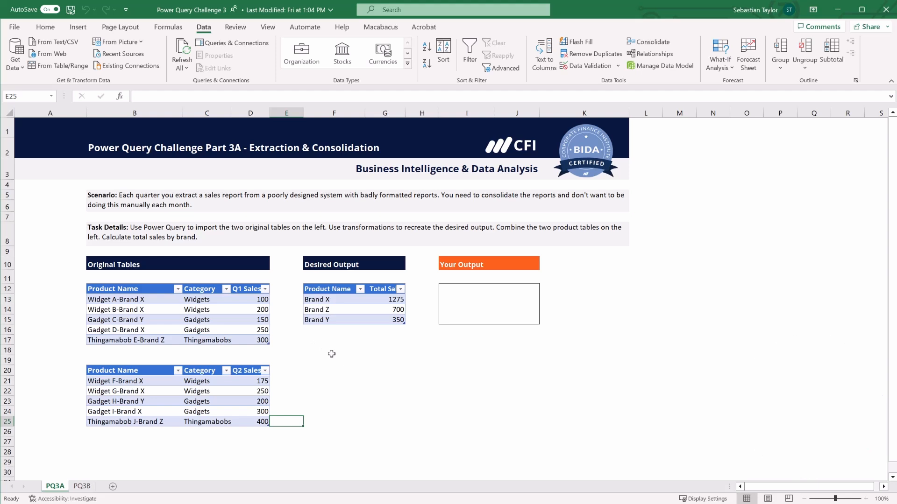
pyautogui.click(16, 56)
pyautogui.click(61, 259)
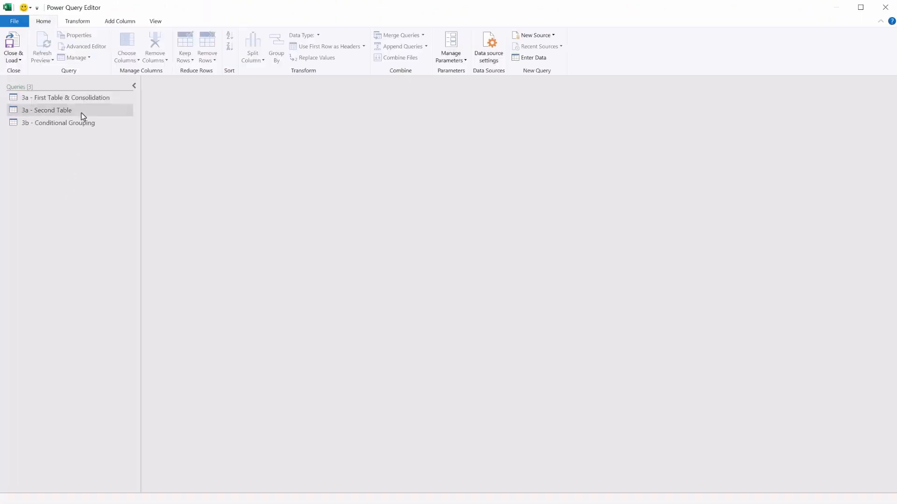
pyautogui.click(77, 111)
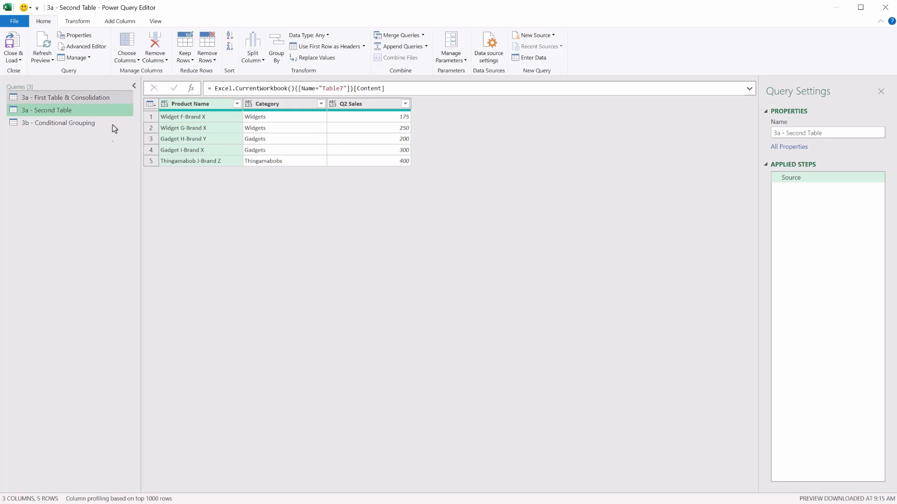
# Open the 3a - First Table & Consolidation query and inspect its Source, Appended Query and Extracted Text After Delimiter steps.
pyautogui.click(27, 97)
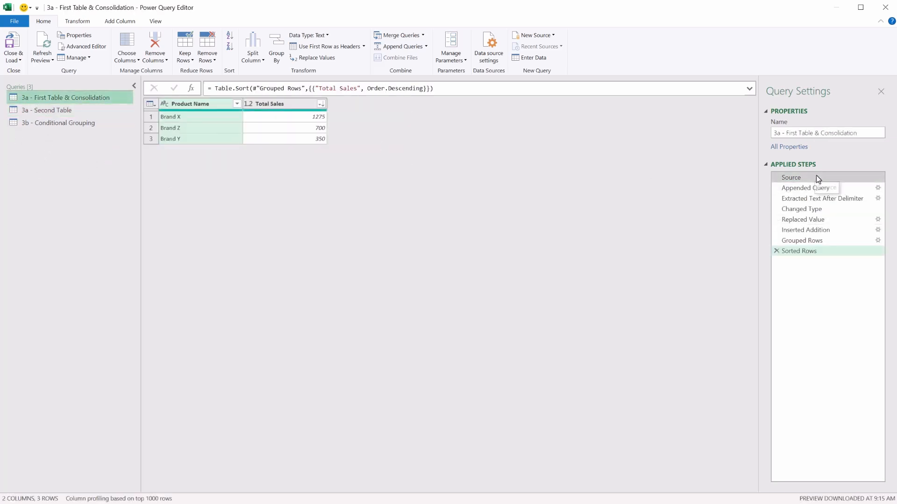
pyautogui.click(794, 179)
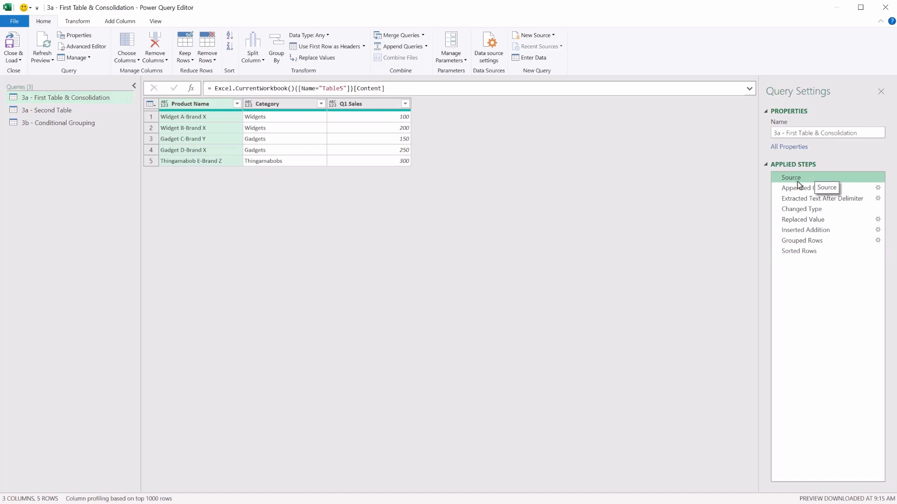
pyautogui.click(813, 188)
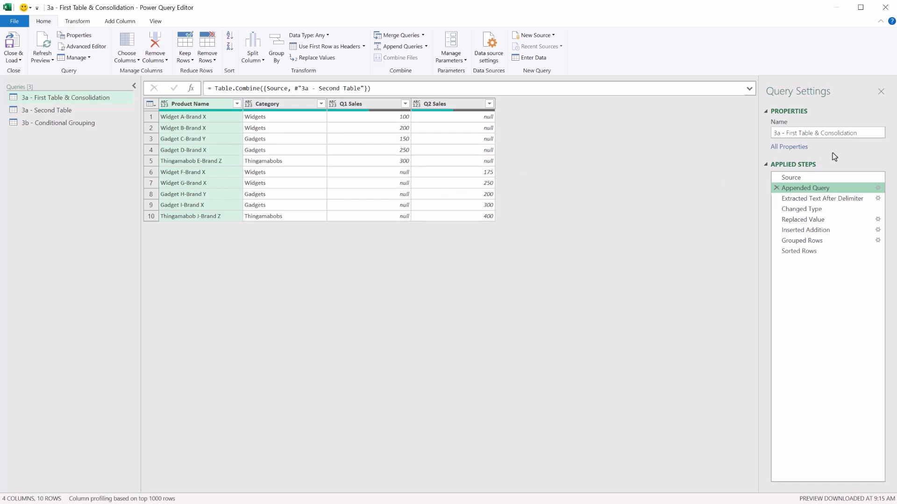
pyautogui.click(830, 178)
pyautogui.click(832, 188)
pyautogui.click(816, 198)
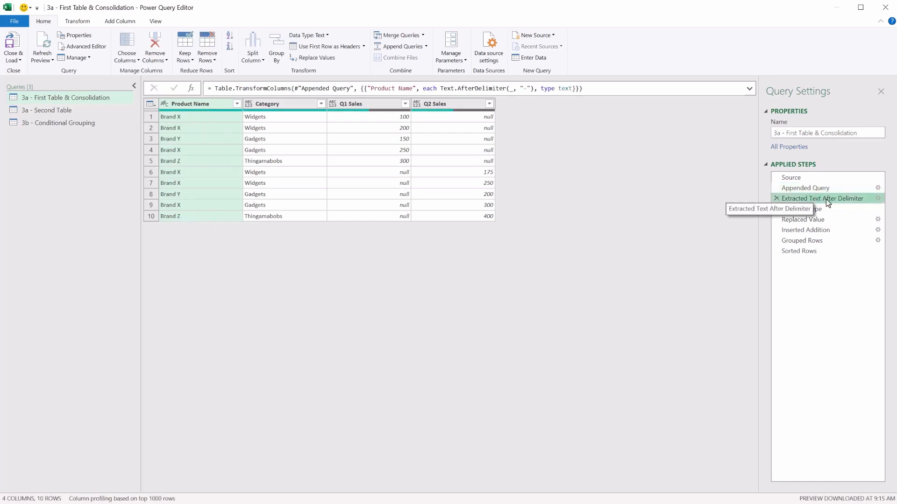
pyautogui.click(831, 190)
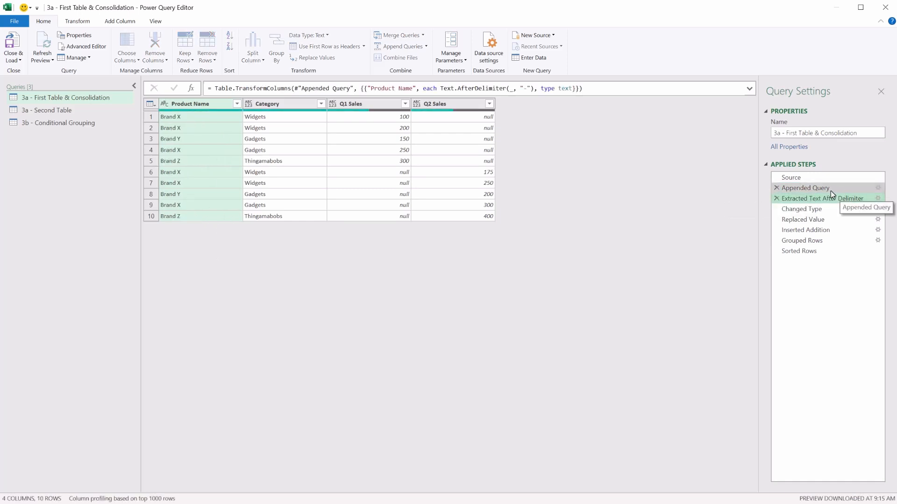
# Inspect the Changed Type, Replaced Value, Inserted Addition, Grouped Rows and Sorted Rows steps of the query.
pyautogui.click(809, 209)
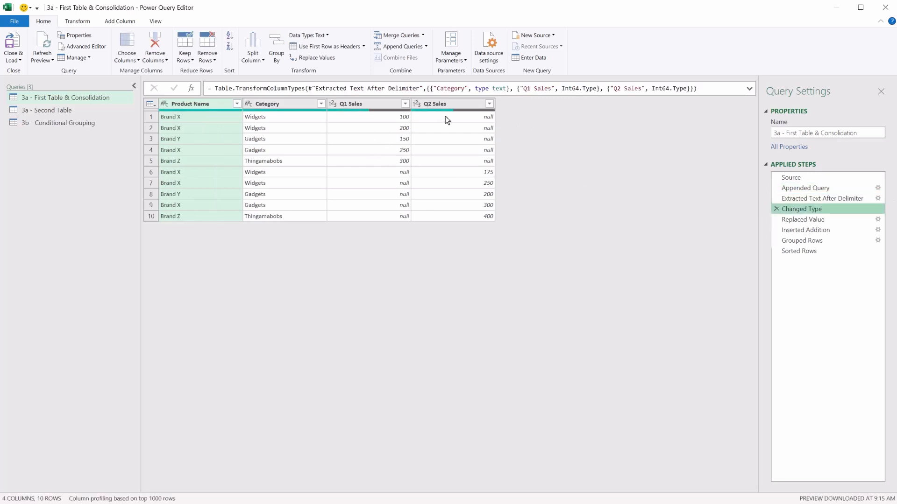
pyautogui.click(805, 220)
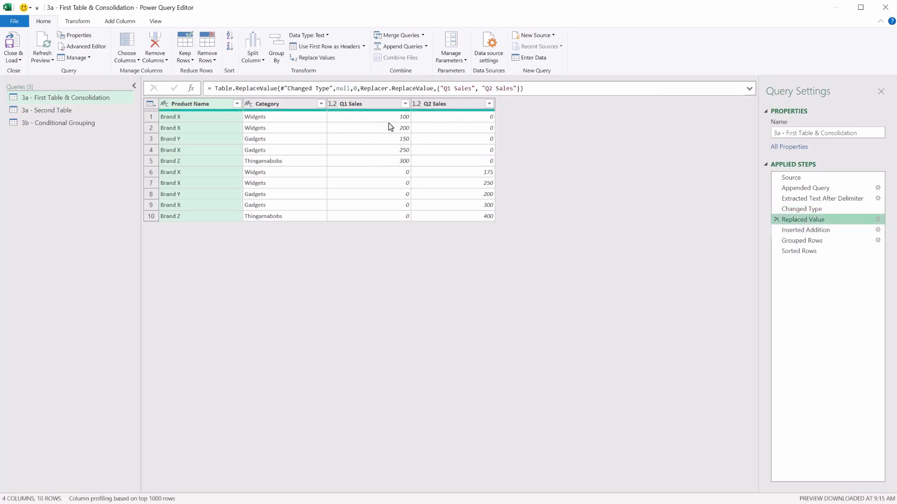
pyautogui.click(805, 229)
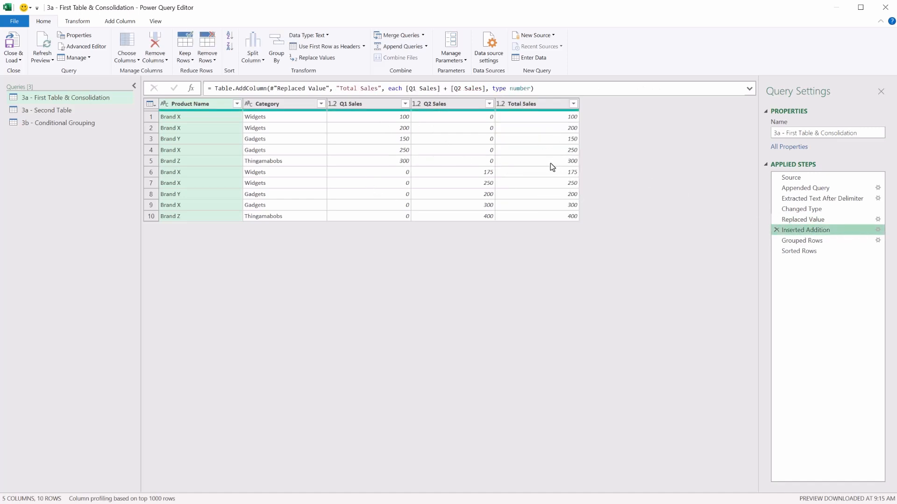
pyautogui.click(535, 105)
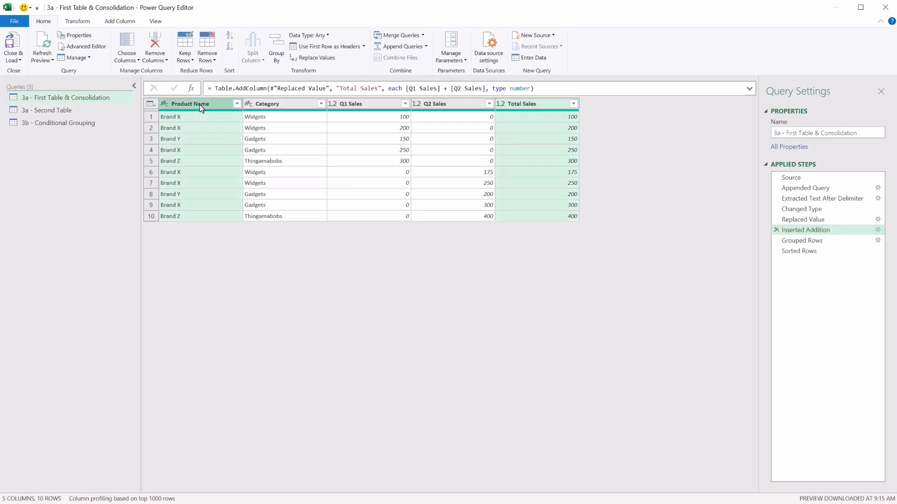
pyautogui.click(817, 244)
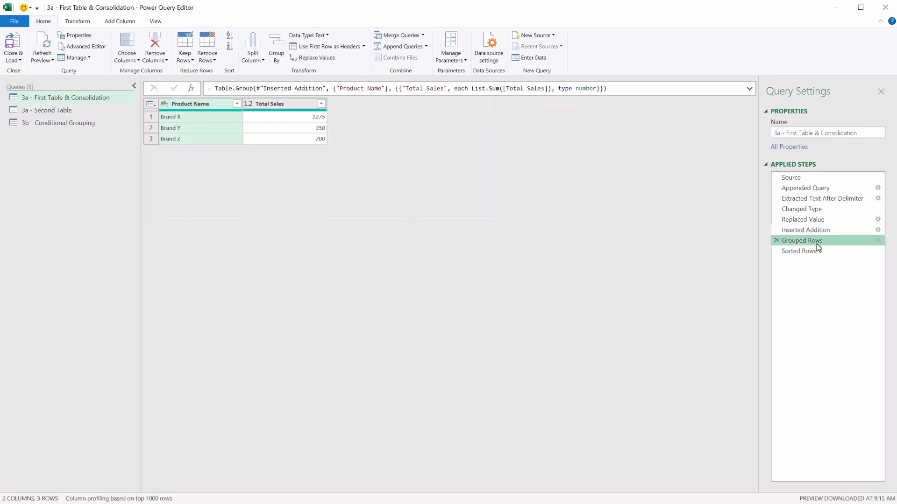
pyautogui.click(818, 250)
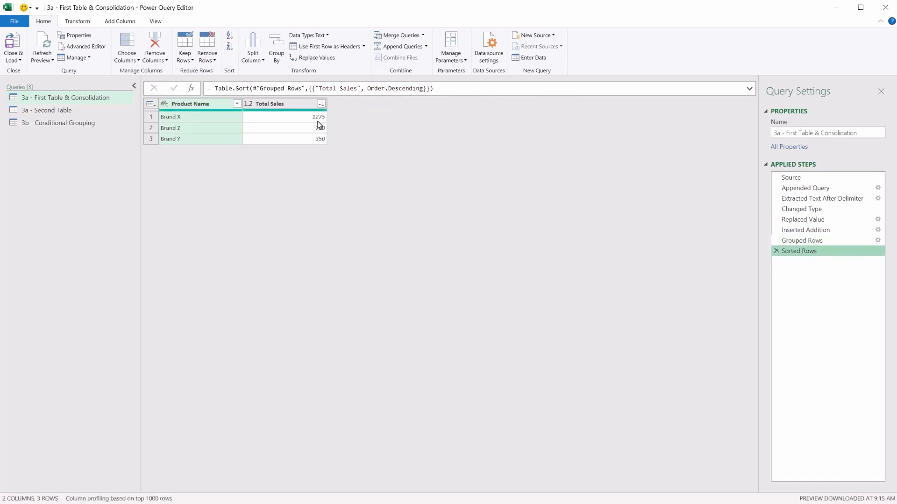
# Rename the Product Name column to Brand.
pyautogui.doubleClick(210, 108)
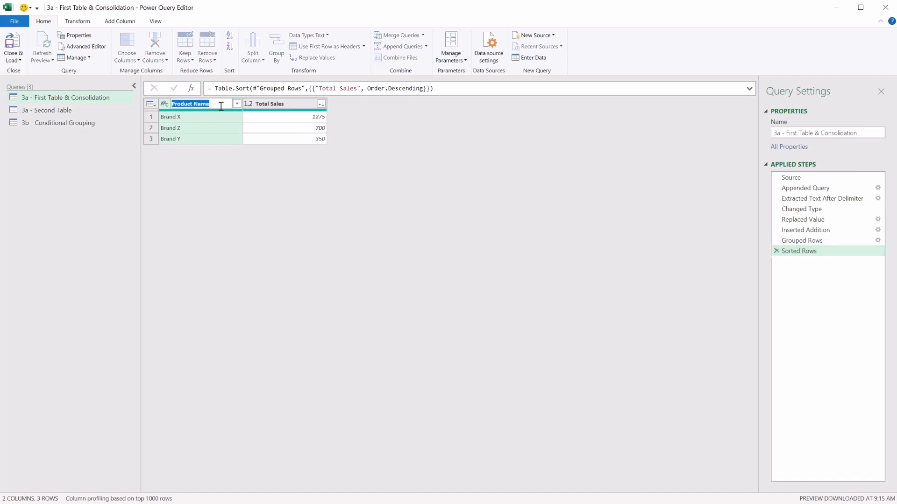
pyautogui.write('Brand')
pyautogui.press('Return')
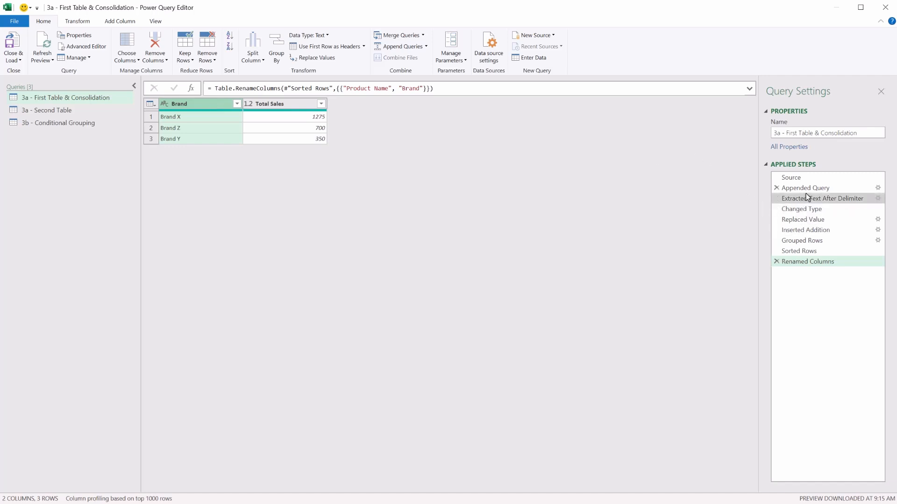
# Revisit the Appended Query and Inserted Addition steps of the consolidation query.
pyautogui.click(799, 304)
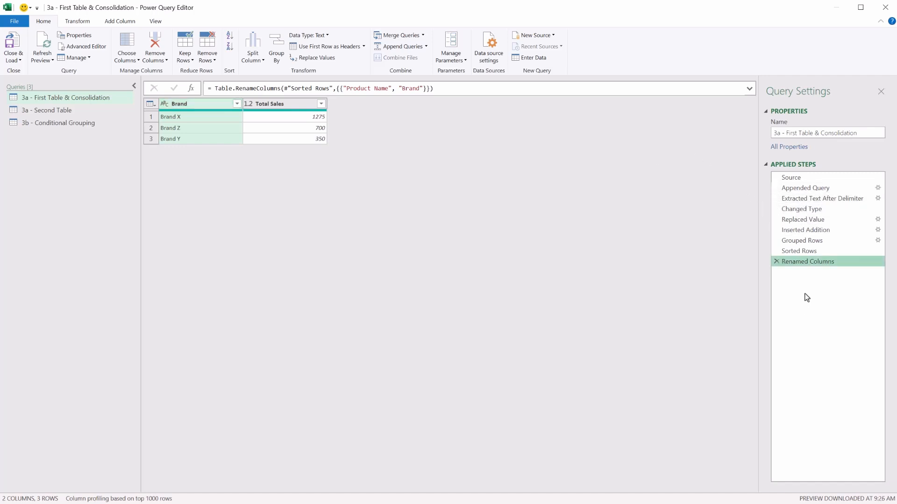
pyautogui.click(824, 190)
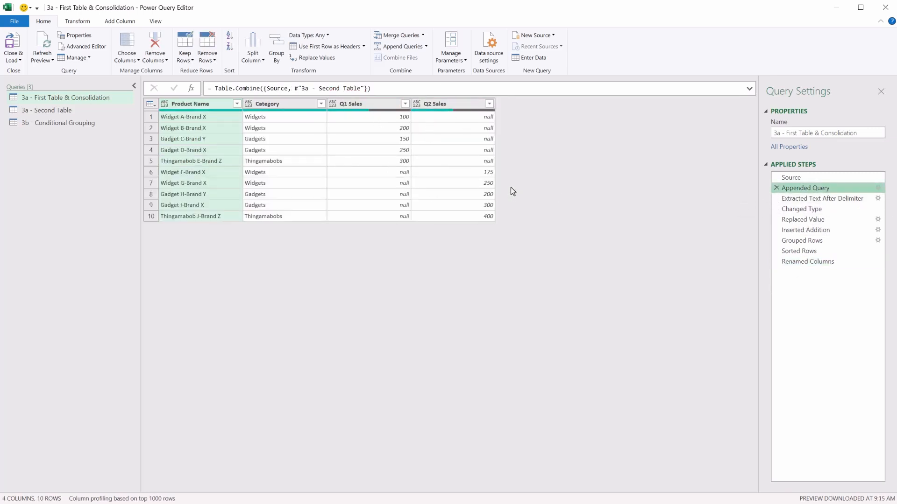
pyautogui.click(825, 231)
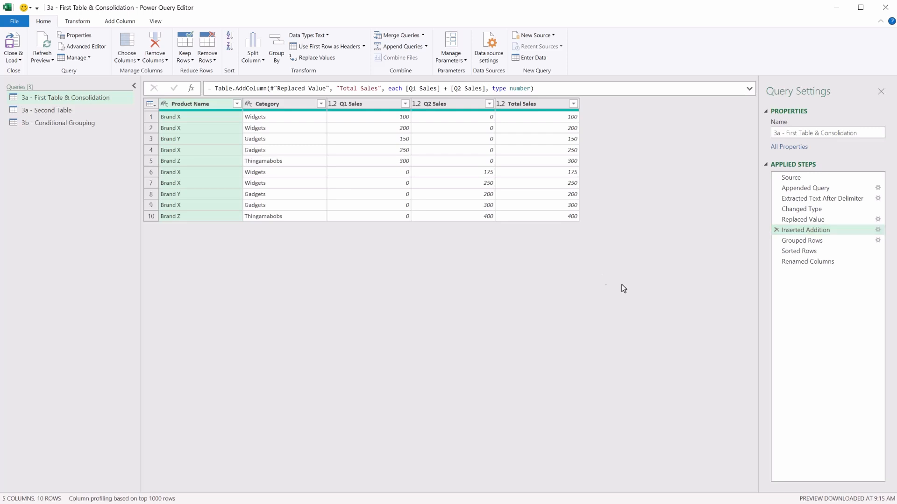
# Duplicate the 3a - First Table & Consolidation query and rename the copy 3a - First Table & Consolidation v2.
pyautogui.rightClick(56, 100)
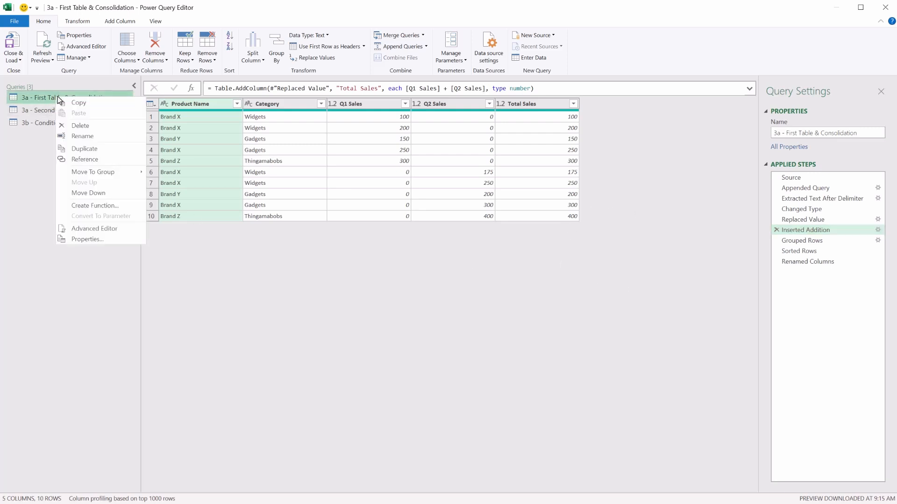
pyautogui.click(94, 148)
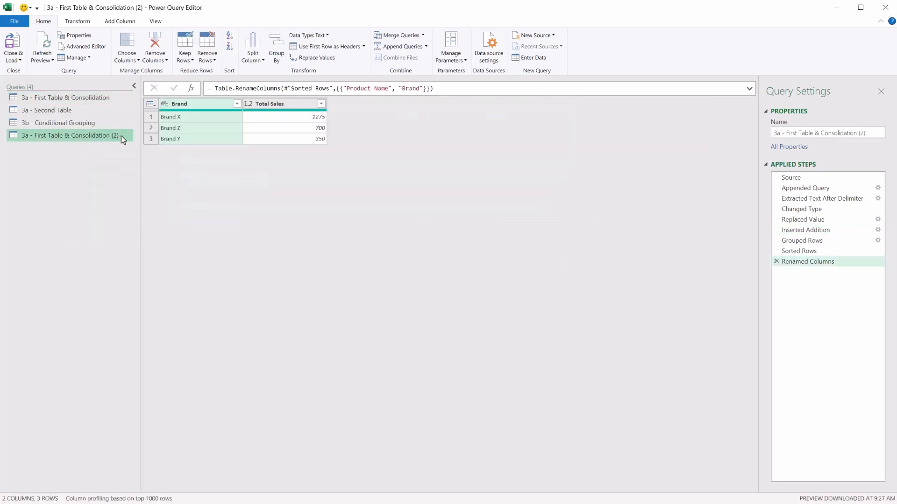
pyautogui.doubleClick(121, 136)
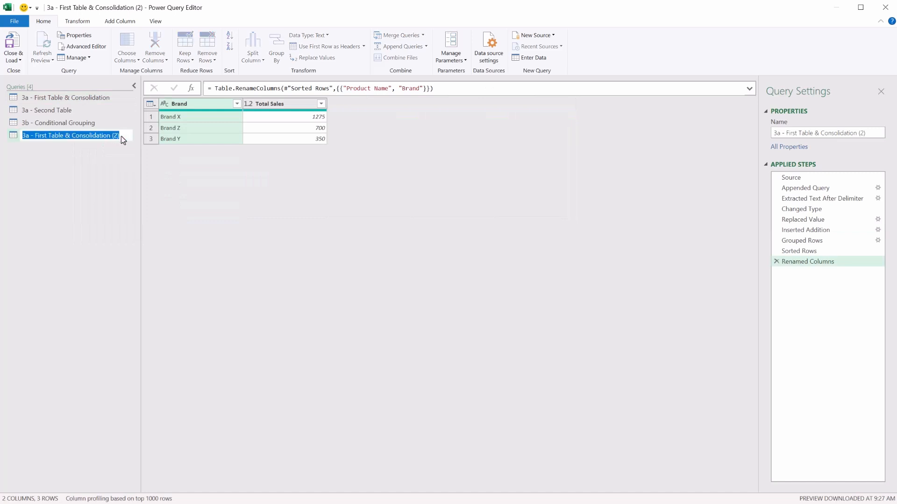
pyautogui.press('BackSpace')
pyautogui.press('BackSpace')
pyautogui.press('BackSpace')
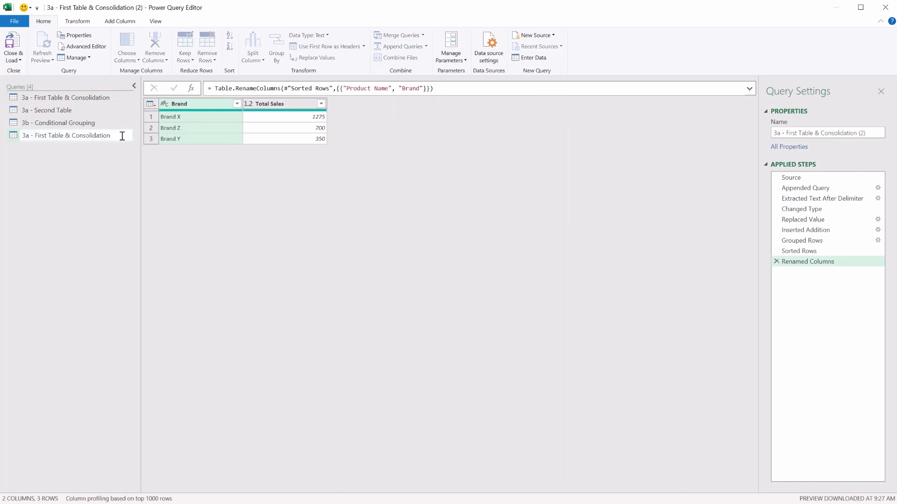
pyautogui.write('v2')
pyautogui.press('Return')
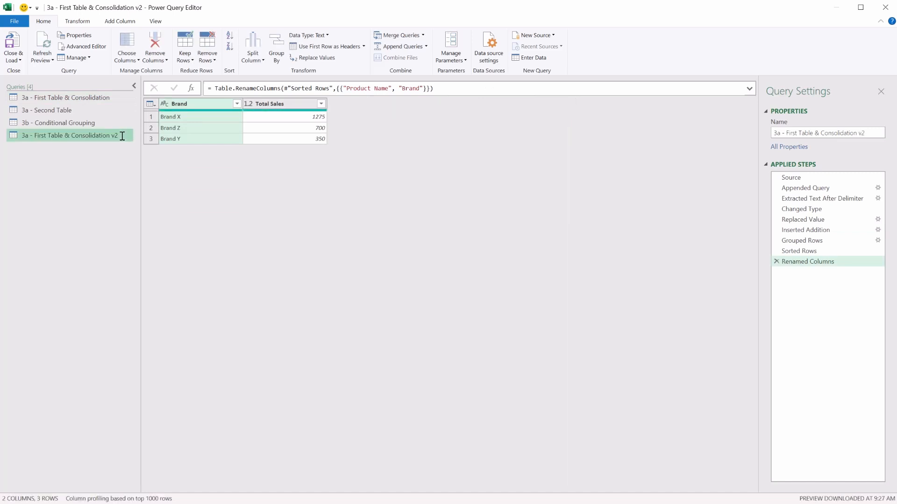
# Delete the Renamed Columns, Sorted Rows, Grouped Rows and Inserted Addition steps from the v2 query.
pyautogui.click(777, 262)
pyautogui.click(777, 253)
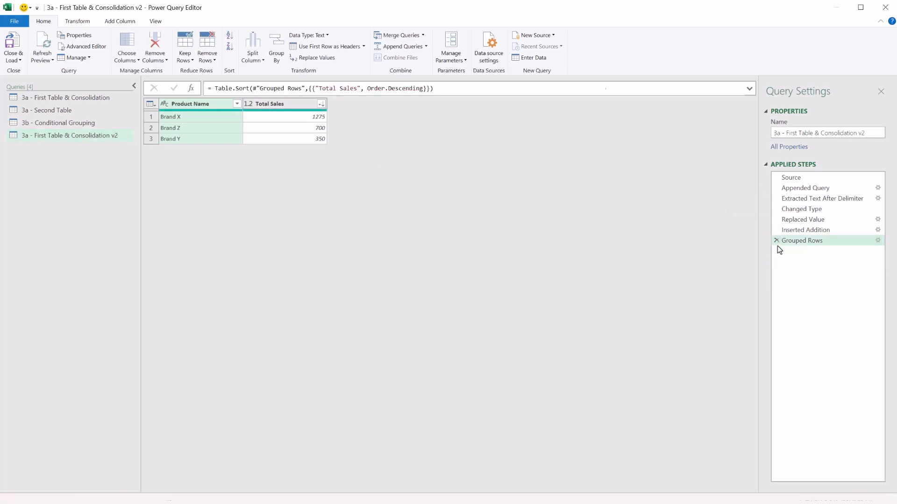
pyautogui.click(777, 242)
pyautogui.click(777, 230)
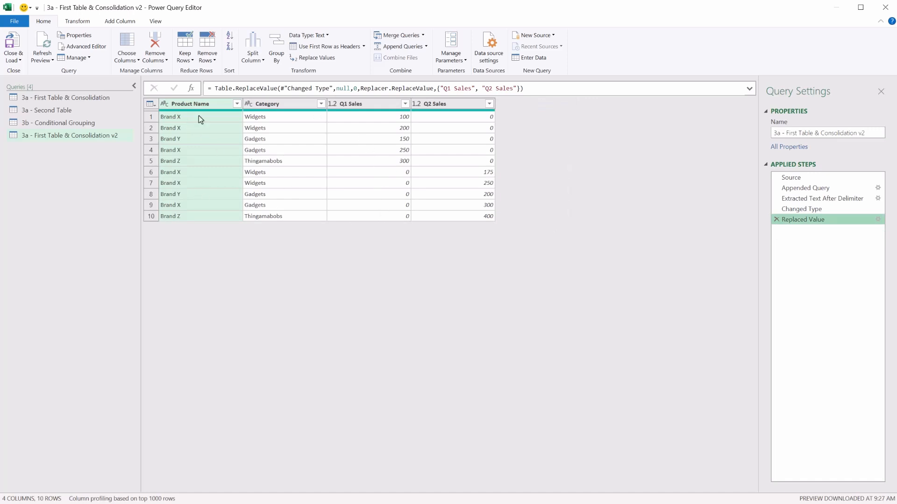
# Rename the Product Name column to Brand and remove the Category column.
pyautogui.doubleClick(201, 103)
pyautogui.write('Bran')
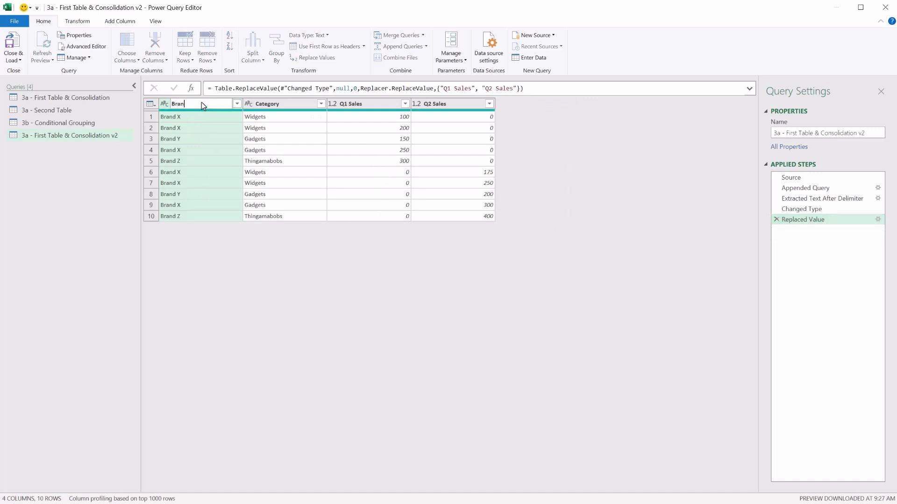
pyautogui.write('d')
pyautogui.press('Return')
pyautogui.click(270, 104)
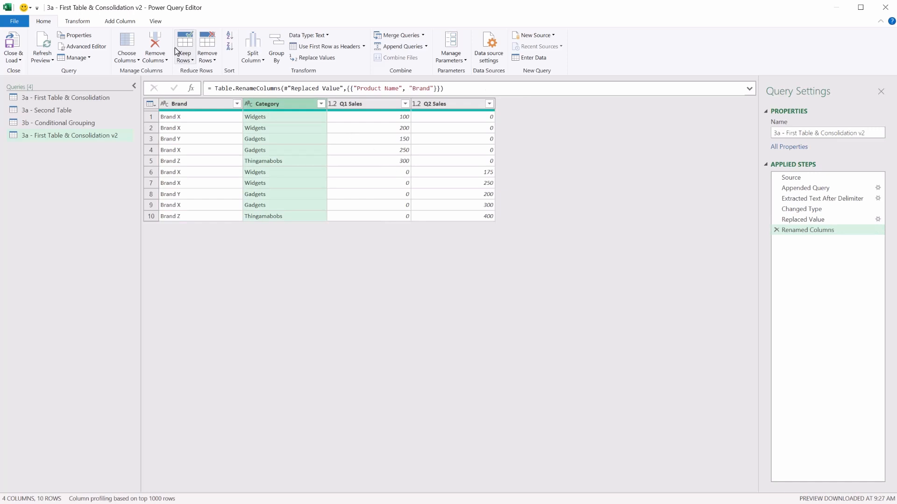
pyautogui.click(155, 44)
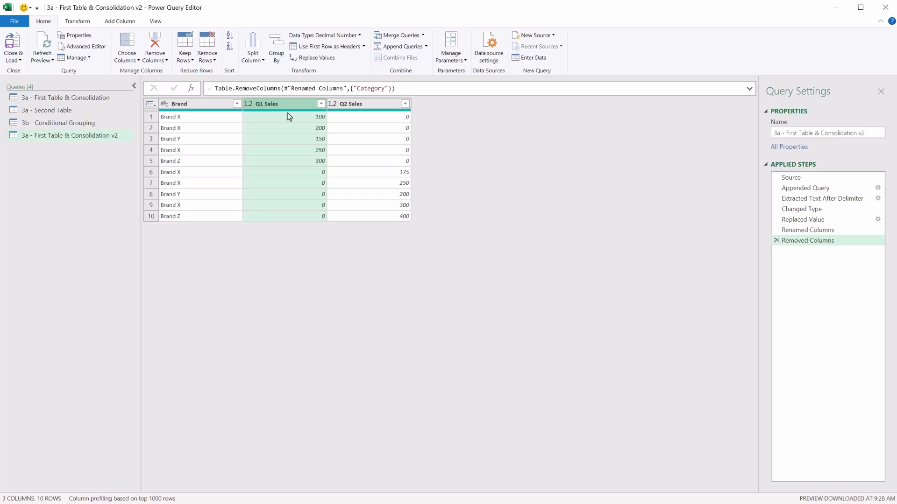
# Unpivot all columns other than Brand so Q1 and Q2 sales become attribute-value rows.
pyautogui.keyDown('ctrl'); pyautogui.click(371, 103); pyautogui.keyUp('ctrl')
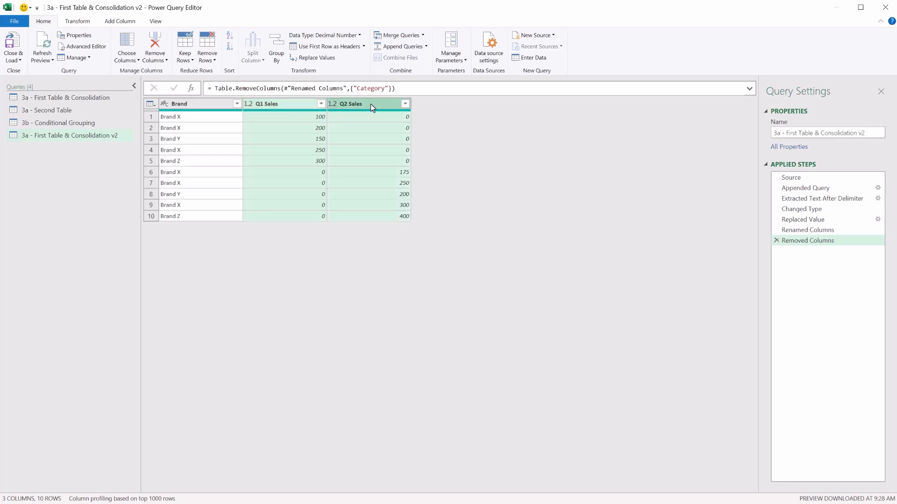
pyautogui.click(78, 21)
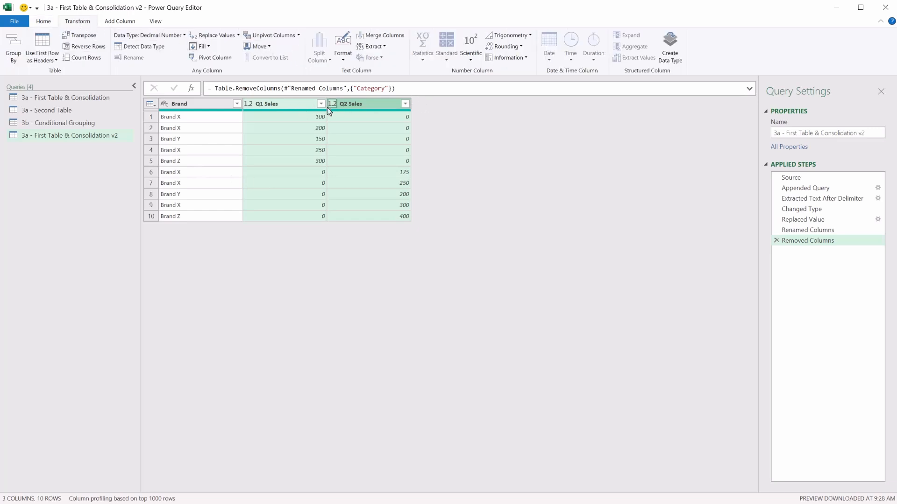
pyautogui.click(298, 35)
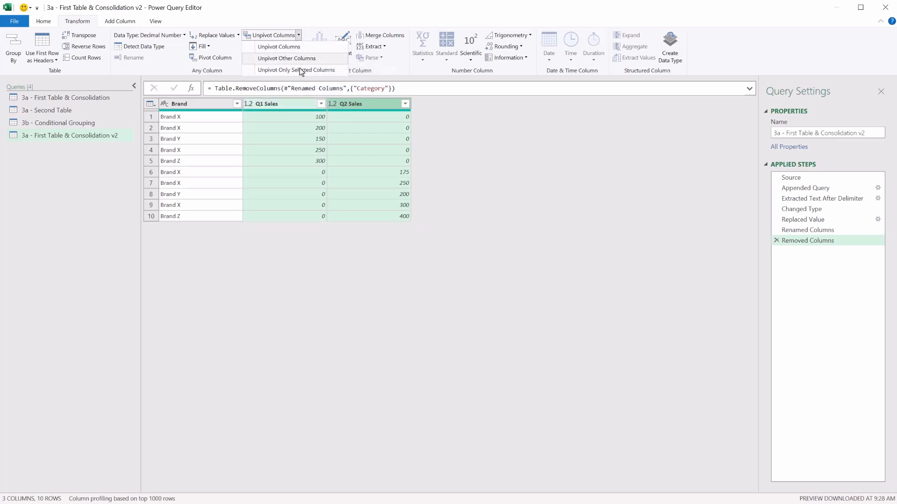
pyautogui.click(208, 113)
pyautogui.click(208, 113)
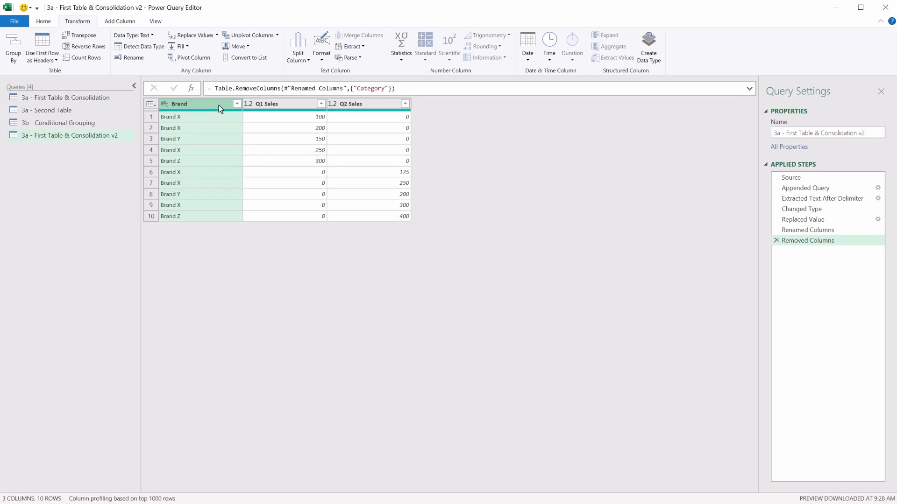
pyautogui.click(276, 35)
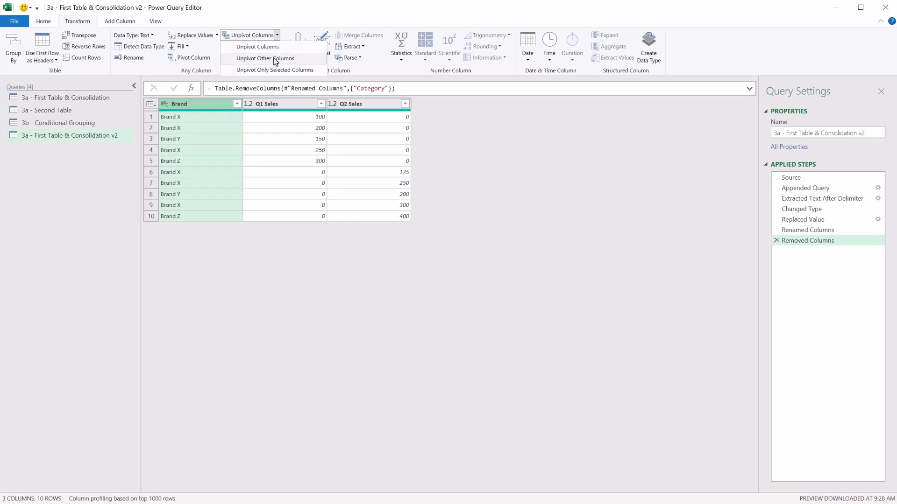
pyautogui.click(275, 58)
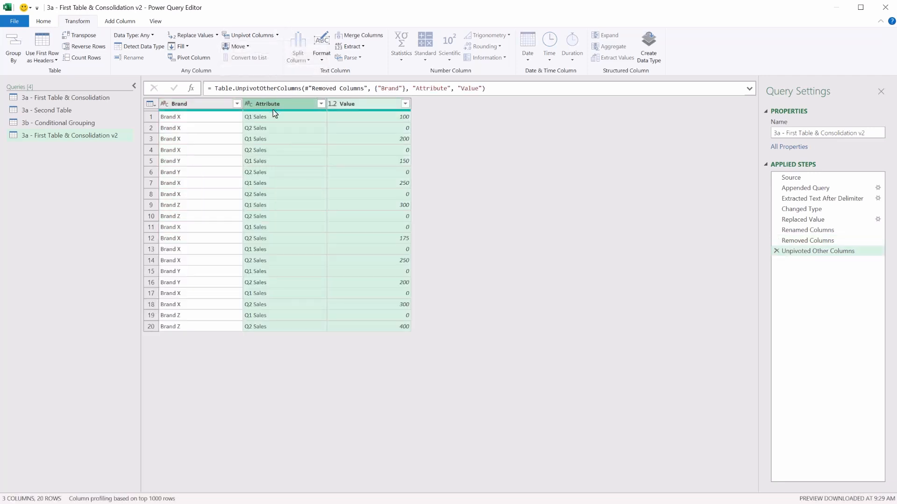
# Group rows by Brand into a new Total Sales column that sums the Value column.
pyautogui.click(212, 103)
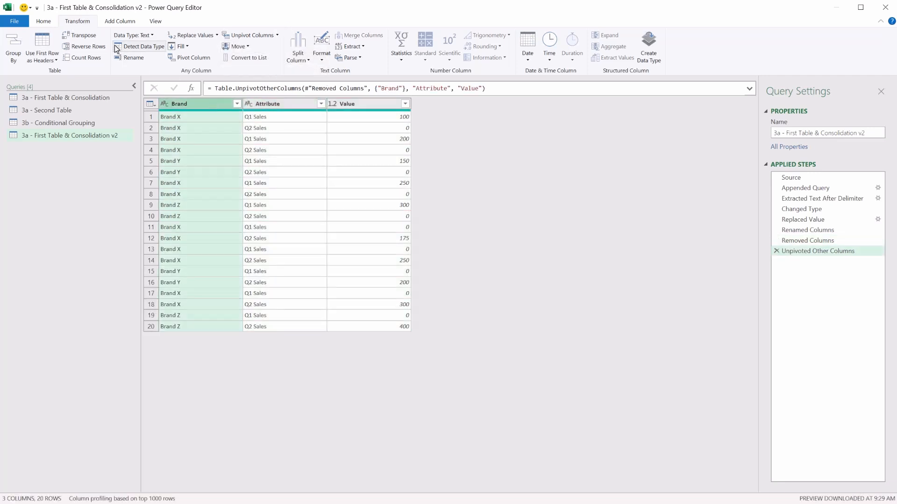
pyautogui.click(51, 21)
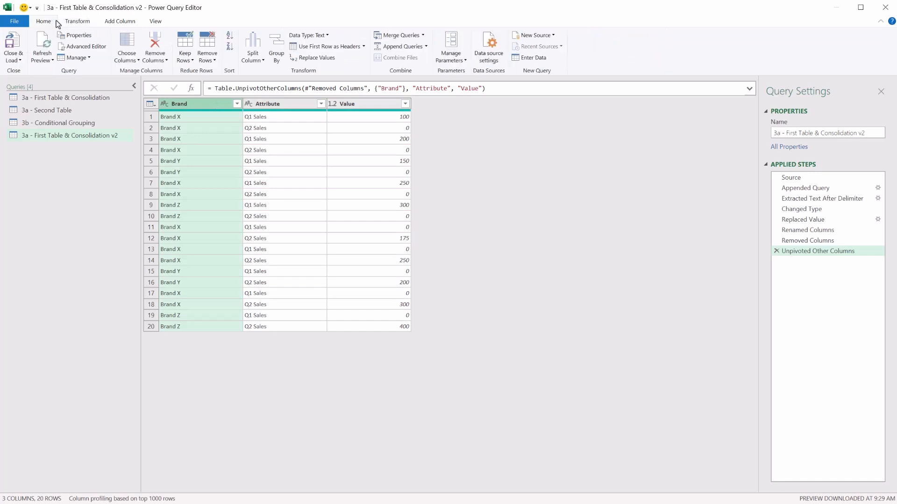
pyautogui.click(276, 55)
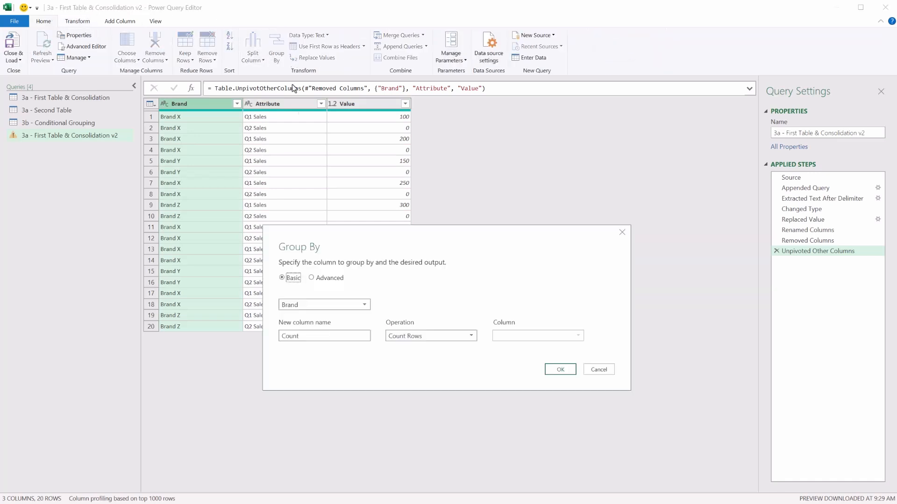
pyautogui.press('Tab')
pyautogui.press('Tab')
pyautogui.write('Total Sales')
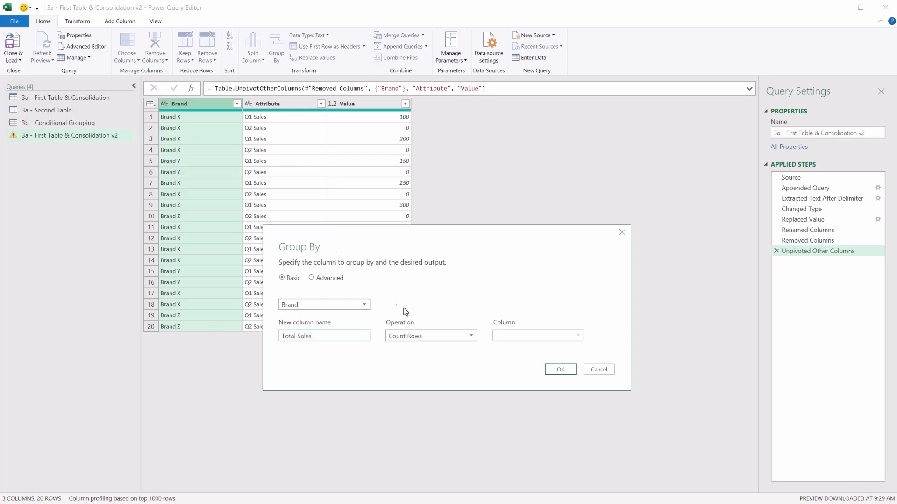
pyautogui.click(450, 335)
pyautogui.click(422, 346)
pyautogui.click(509, 336)
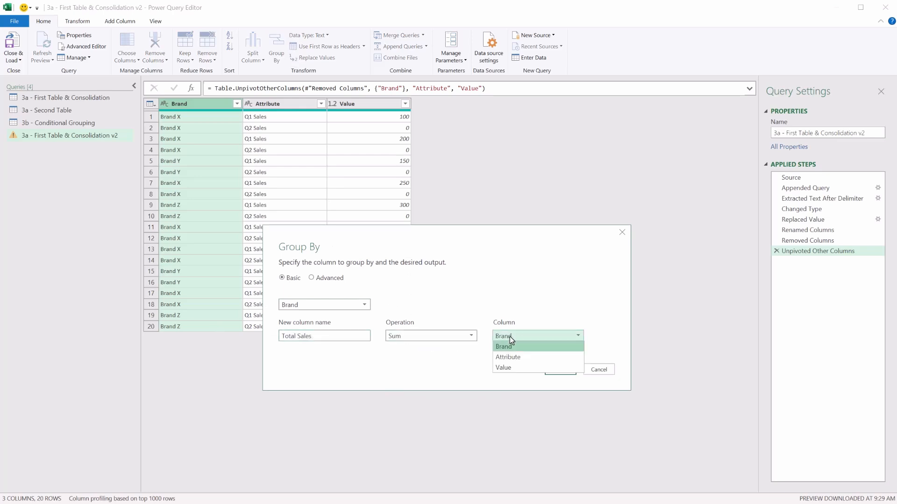
pyautogui.click(513, 366)
pyautogui.click(561, 371)
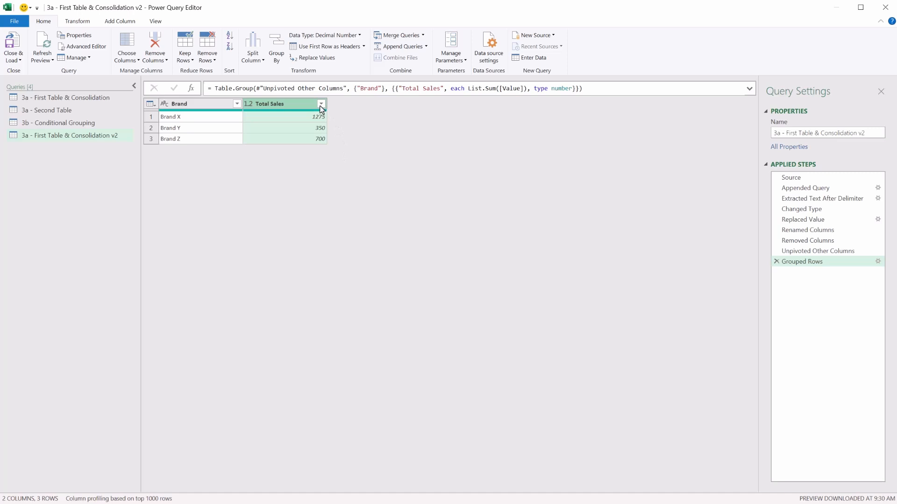
# Sort the Total Sales column in descending order.
pyautogui.click(321, 105)
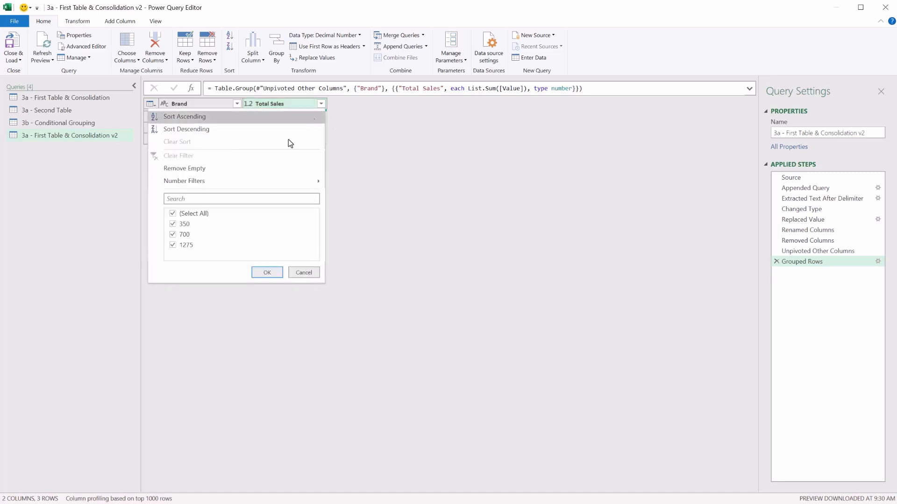
pyautogui.click(233, 130)
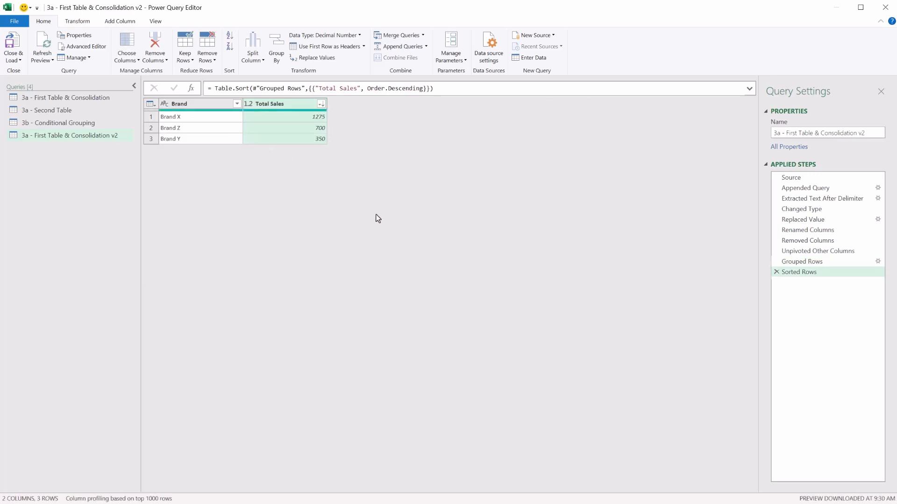
pyautogui.click(802, 208)
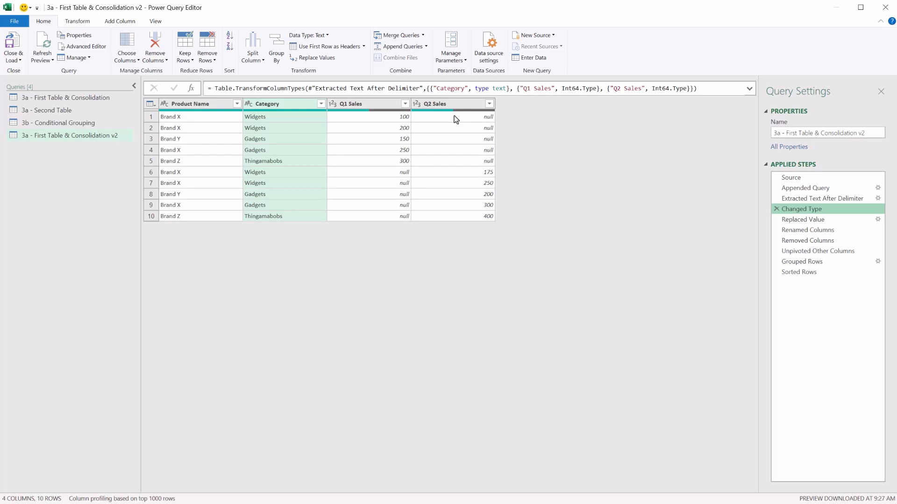
# Select the Original Tables data on the PQ3B sheet and launch the Power Query Editor.
pyautogui.moveTo(265, 111)
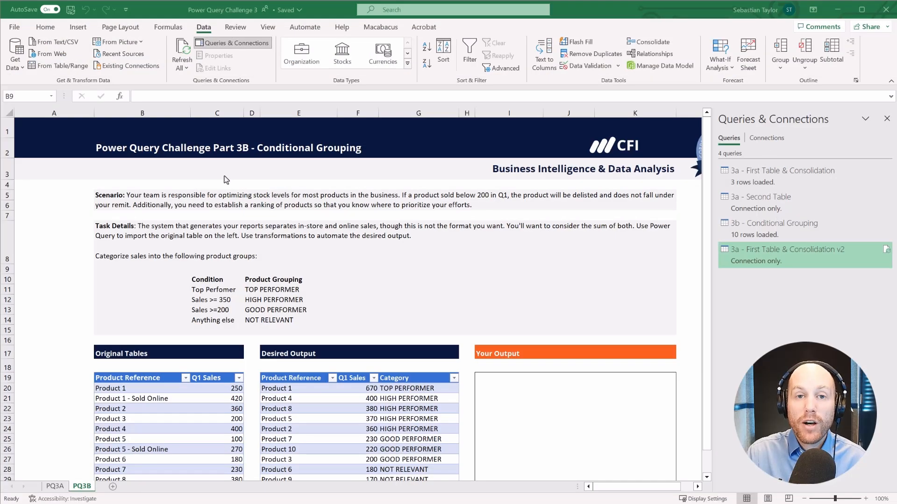
pyautogui.scroll(-1, 226, 179)
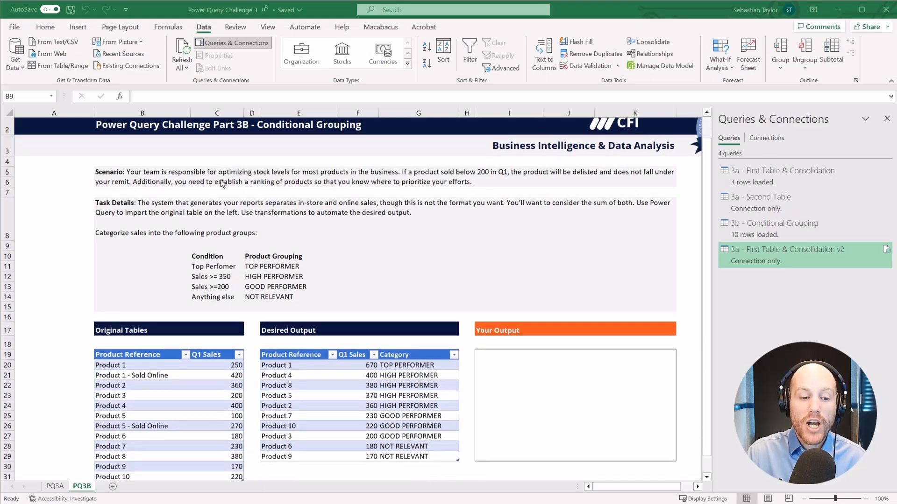
pyautogui.moveTo(110, 317); pyautogui.dragTo(220, 440)
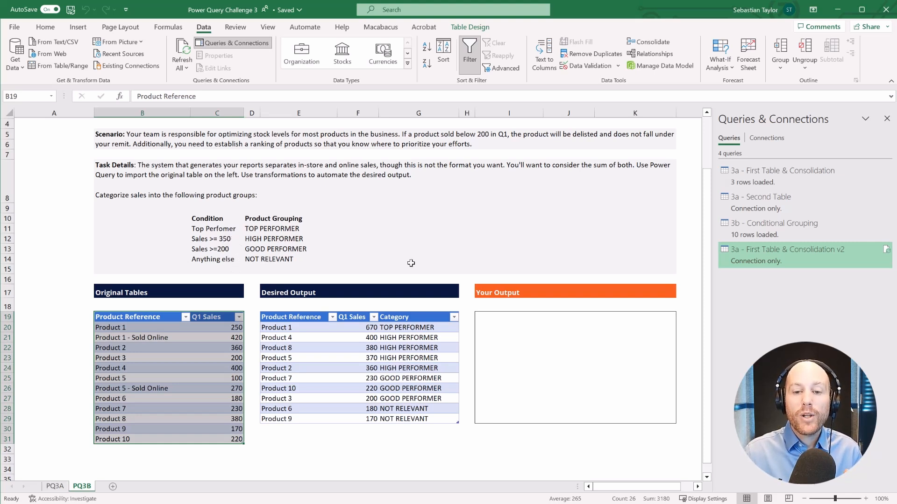
pyautogui.scroll(1, 411, 263)
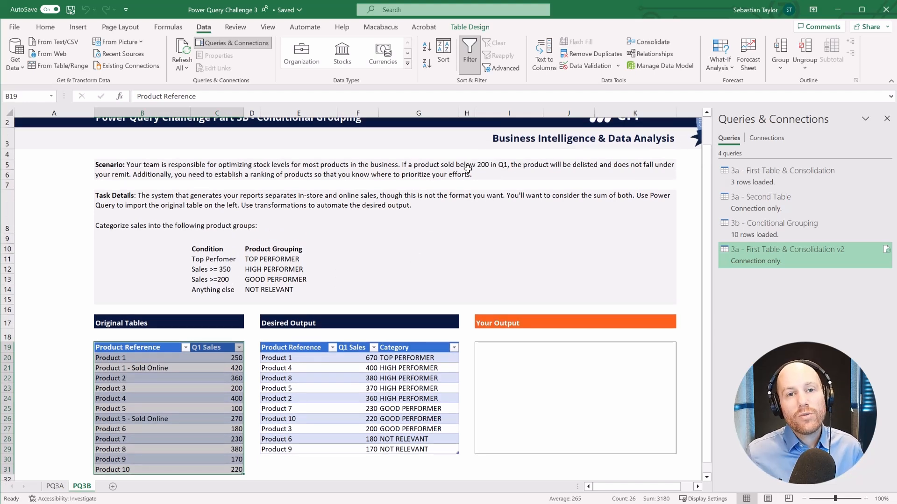
pyautogui.click(14, 61)
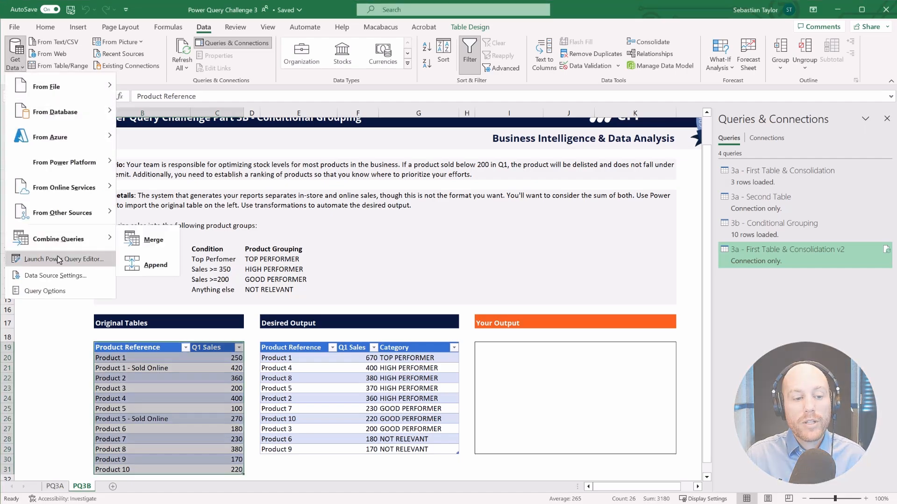
pyautogui.click(56, 257)
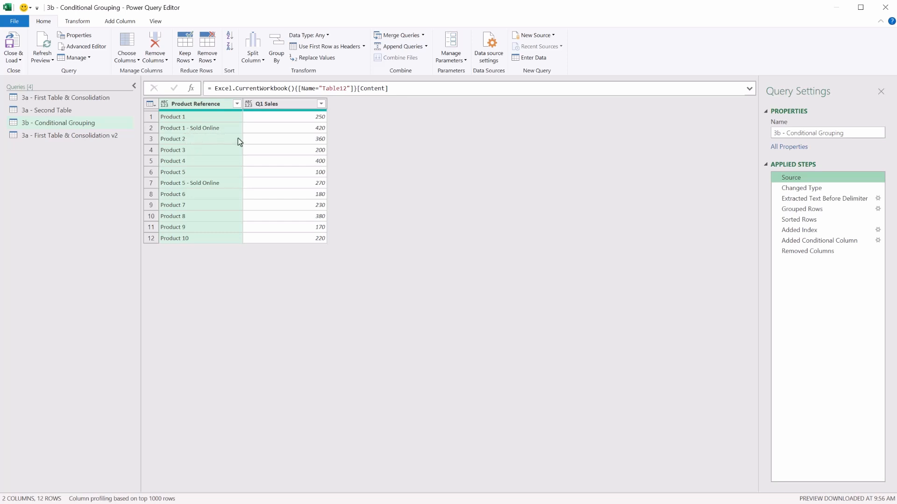
# Inspect the Changed Type, Extracted Text Before Delimiter, Source and Grouped Rows steps of the 3b - Conditional Grouping query.
pyautogui.click(815, 189)
pyautogui.click(822, 200)
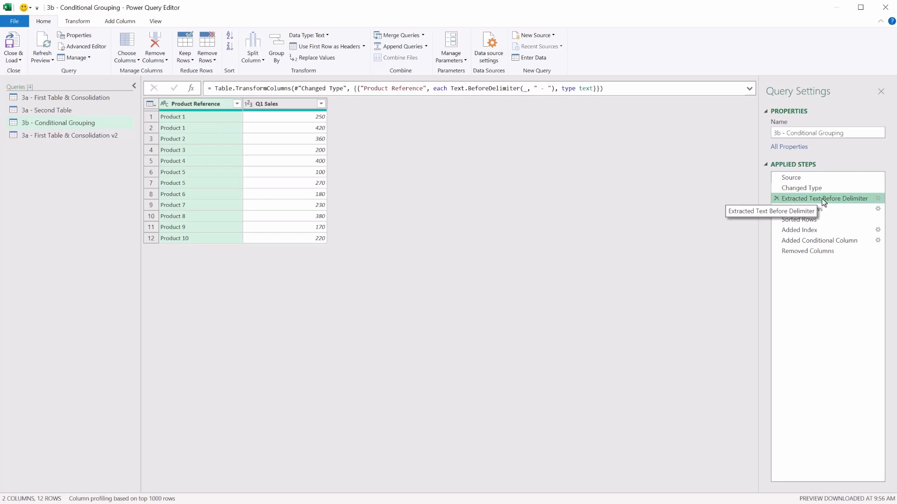
pyautogui.moveTo(535, 88); pyautogui.dragTo(548, 89)
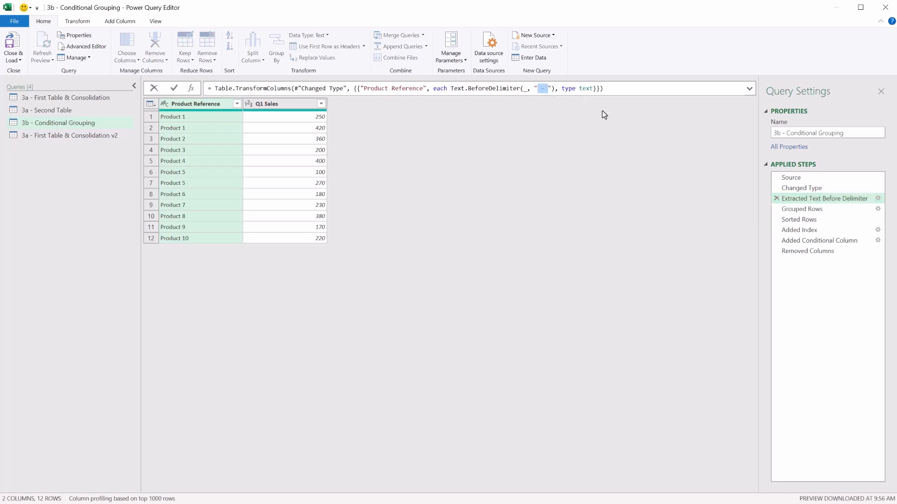
pyautogui.click(814, 178)
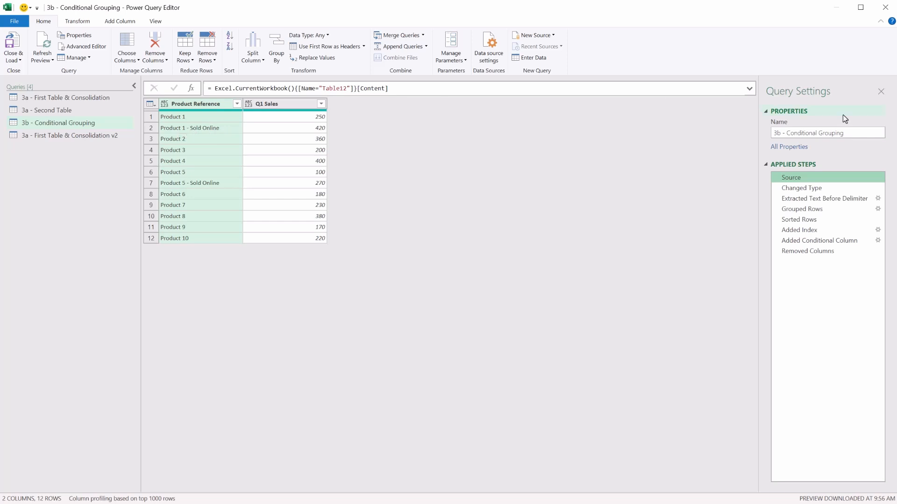
pyautogui.click(815, 209)
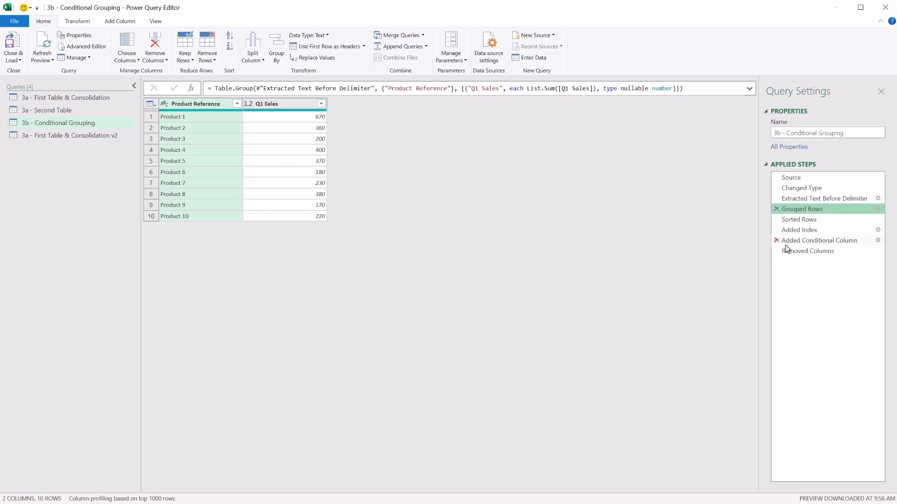
# Inspect the Sorted Rows, Added Index and Added Conditional Column steps, expanding the formula of the conditional column.
pyautogui.click(799, 220)
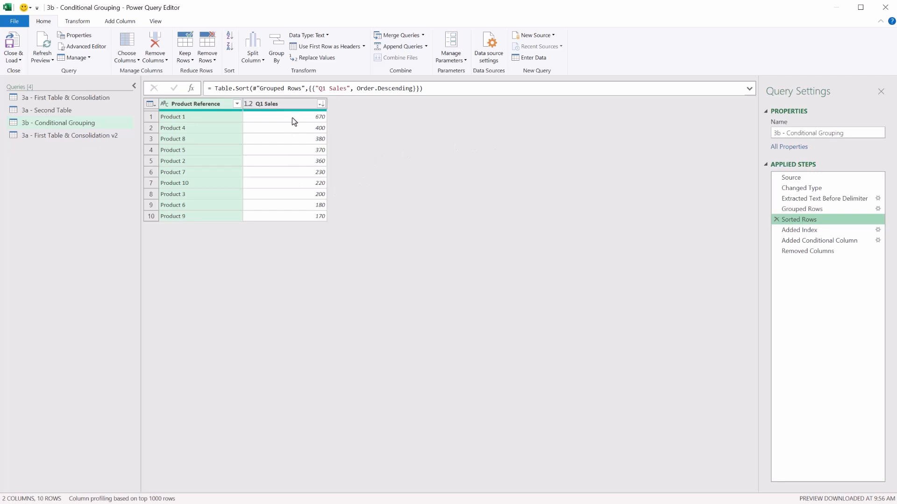
pyautogui.click(798, 231)
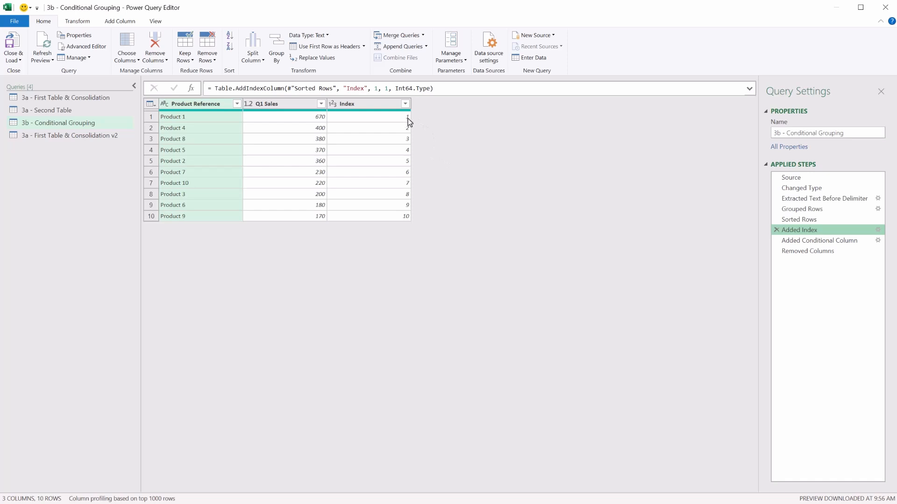
pyautogui.click(823, 241)
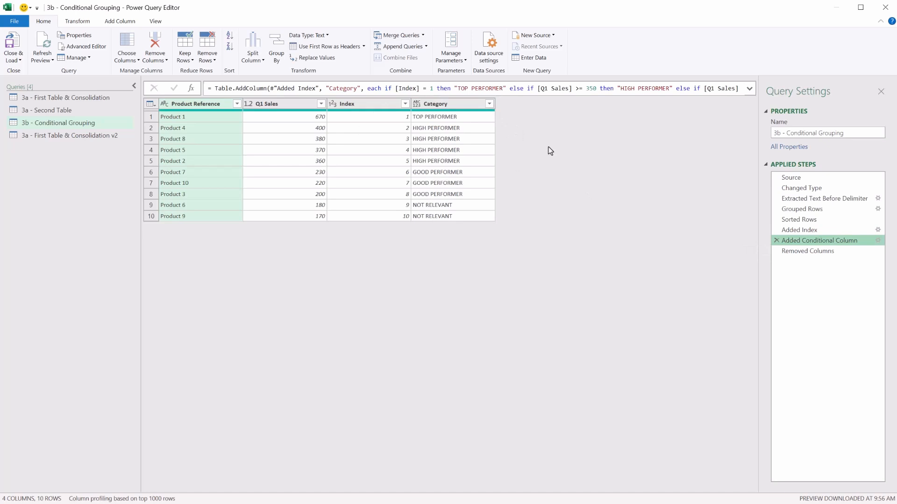
pyautogui.click(748, 90)
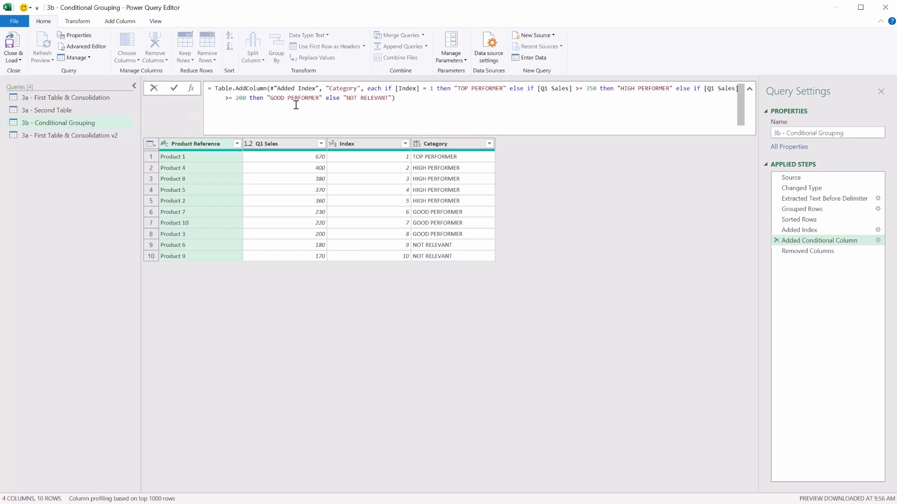
# Open the Added Conditional Column step's settings to review its Category rules, then close the dialog with OK.
pyautogui.click(877, 241)
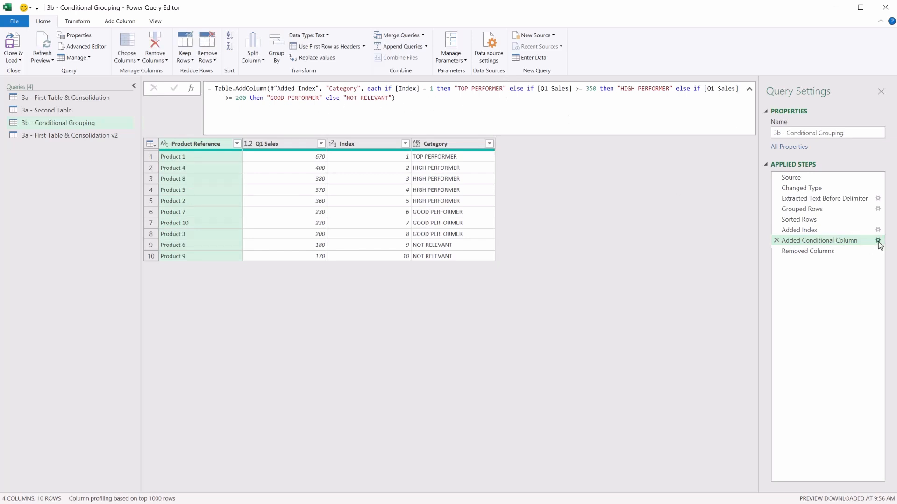
pyautogui.click(877, 240)
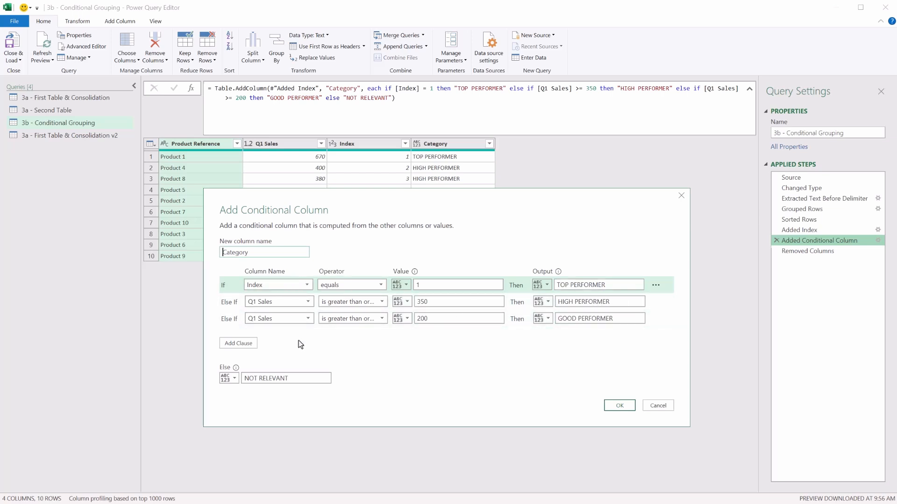
pyautogui.click(626, 405)
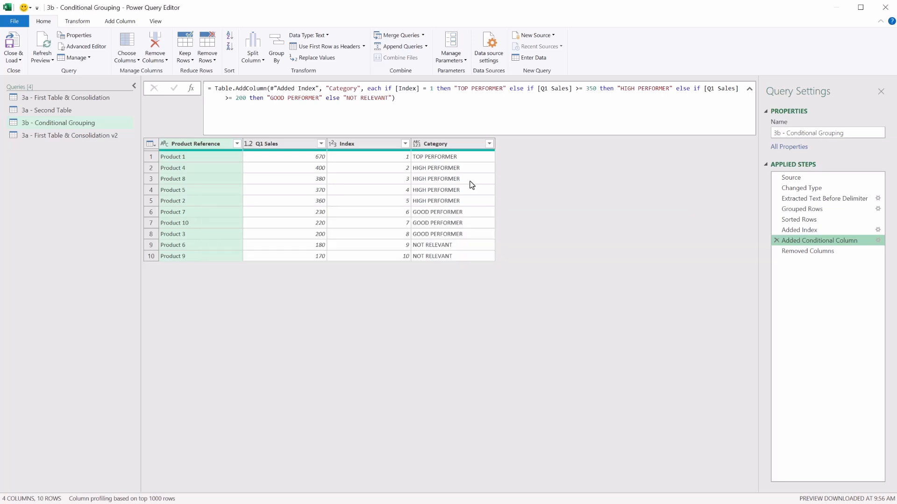
# Review the Removed Columns, Extracted Text Before Delimiter and Sorted Rows steps of the query.
pyautogui.click(817, 255)
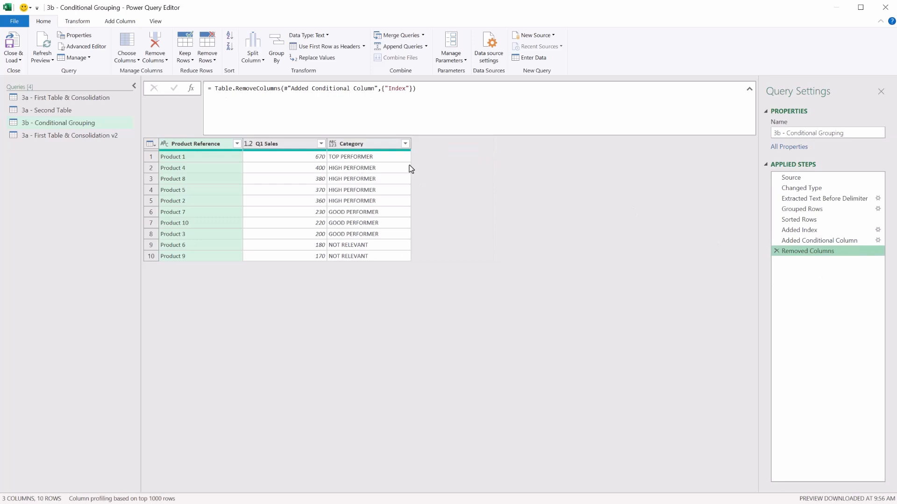
pyautogui.click(824, 198)
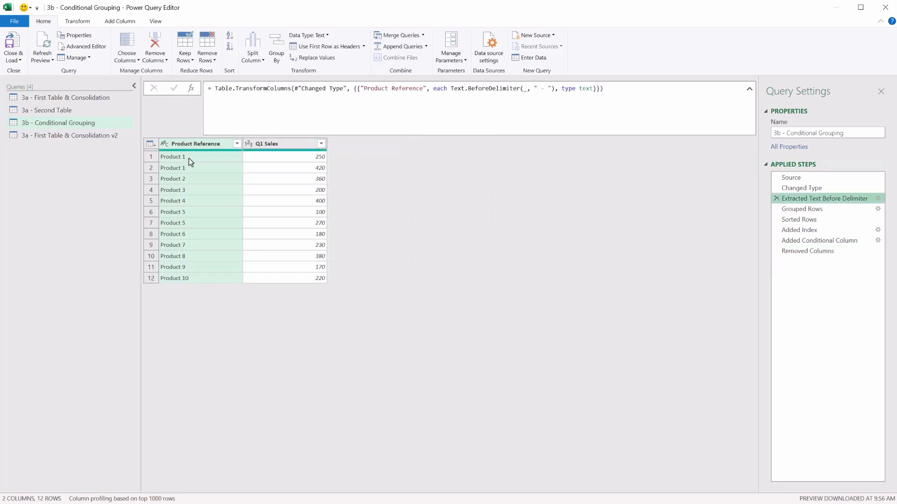
pyautogui.click(807, 222)
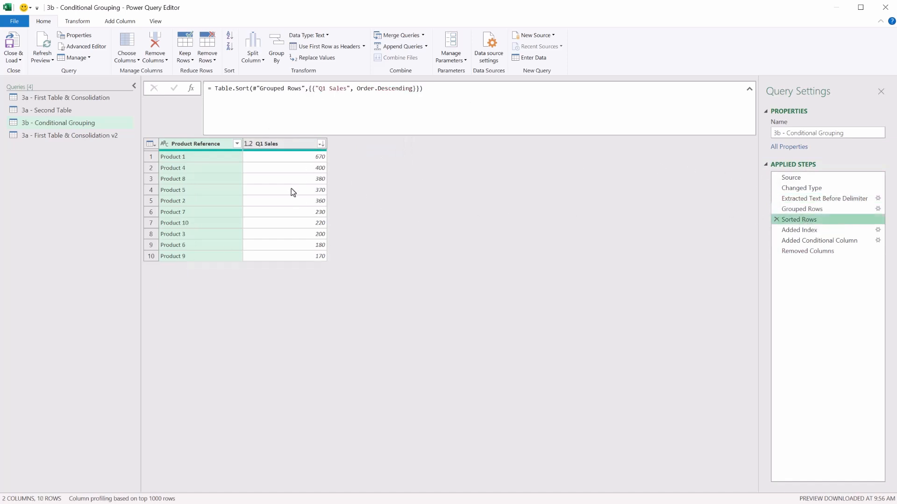